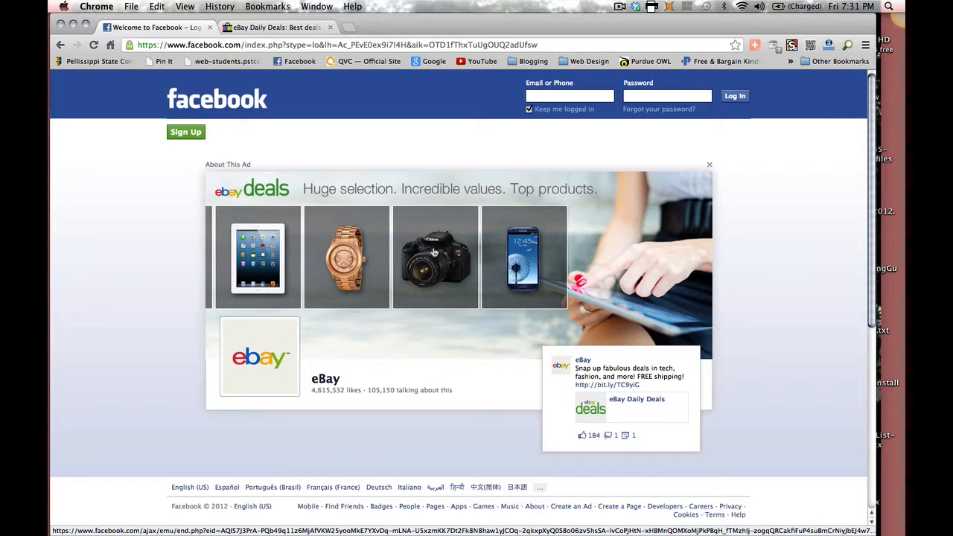
# Step: Close the eBay Deals ad to get back to the Facebook login page
pyautogui.click(709, 168)
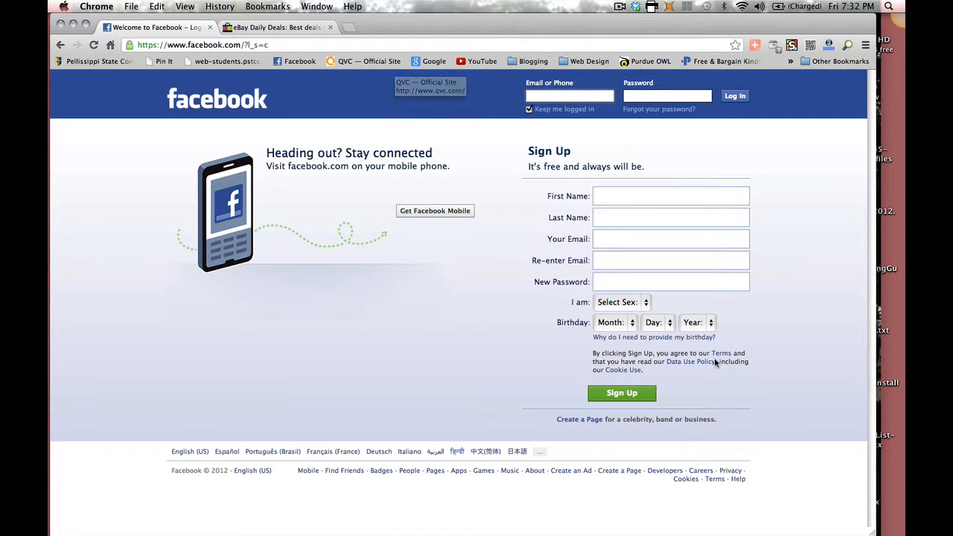
# Step: Log in with the saved account e-mail and password, with Keep me logged in checked
pyautogui.click(528, 109)
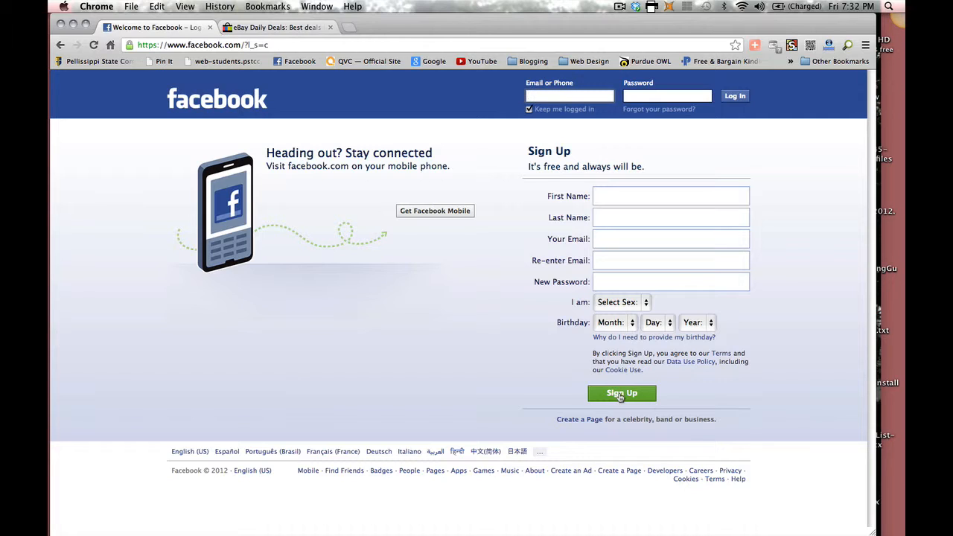
pyautogui.click(545, 95)
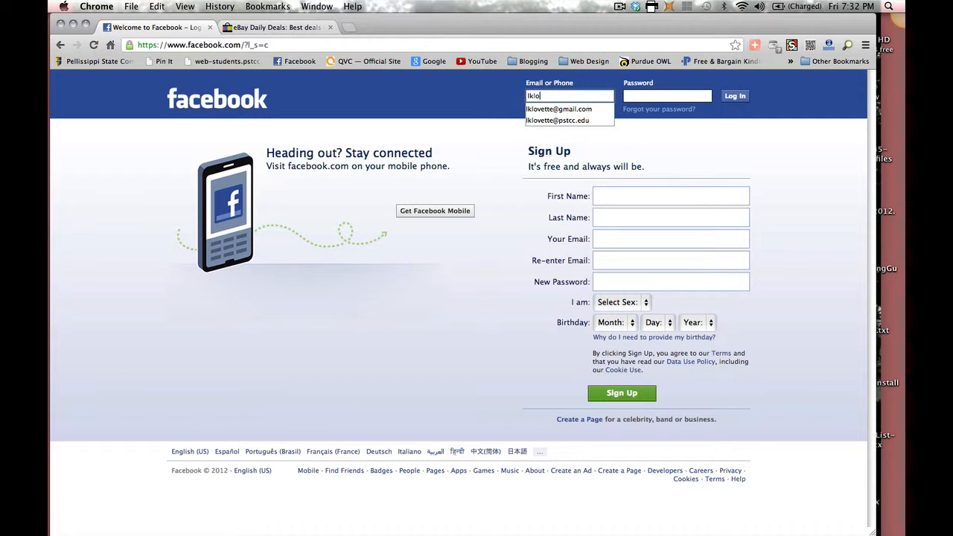
pyautogui.click(604, 110)
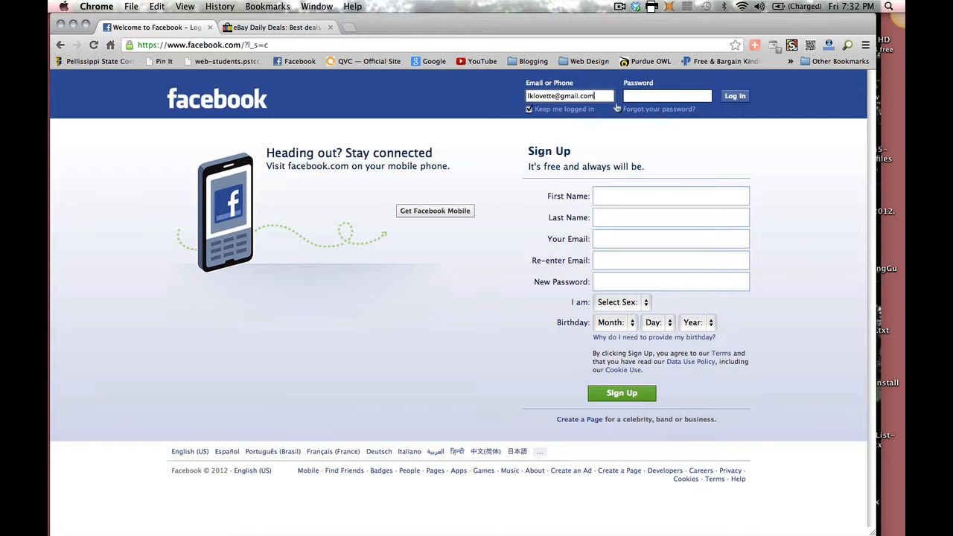
pyautogui.click(637, 96)
pyautogui.write('••')
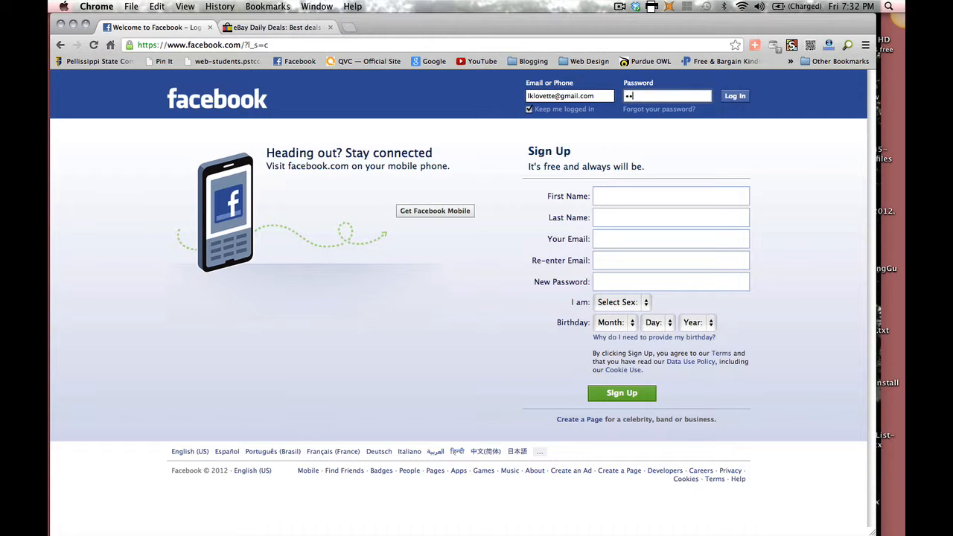
pyautogui.write('••••••')
pyautogui.press('Return')
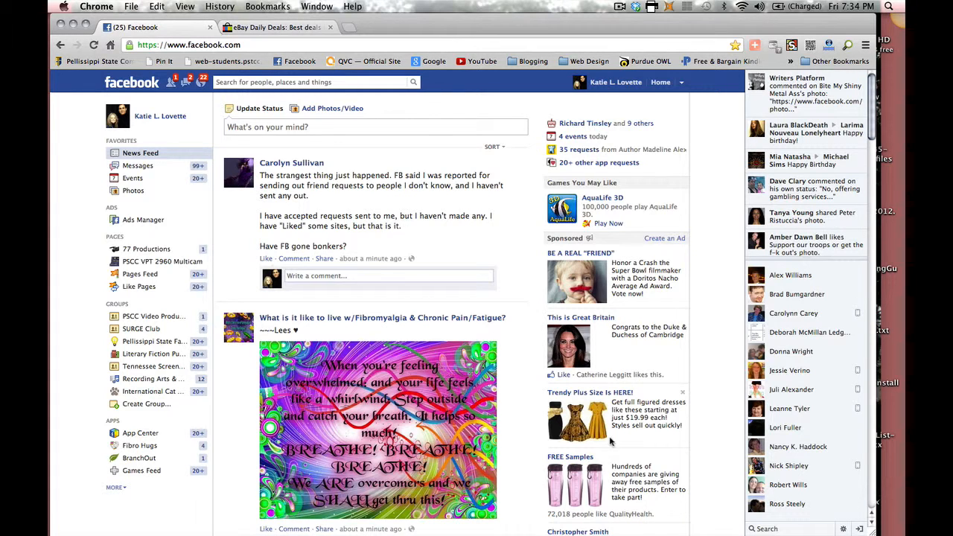
pyautogui.scroll(-5, 616, 372)
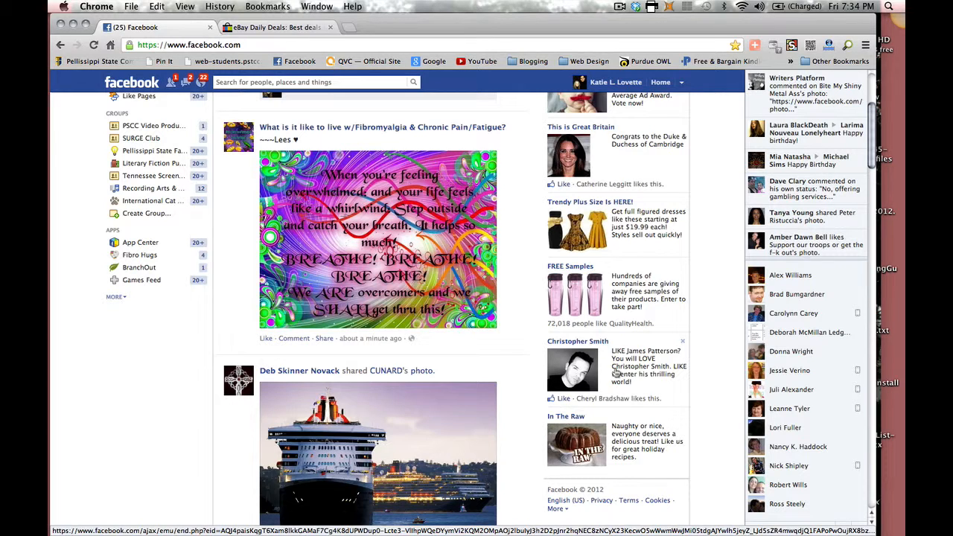
pyautogui.scroll(-5, 615, 373)
pyautogui.scroll(-10, 457, 364)
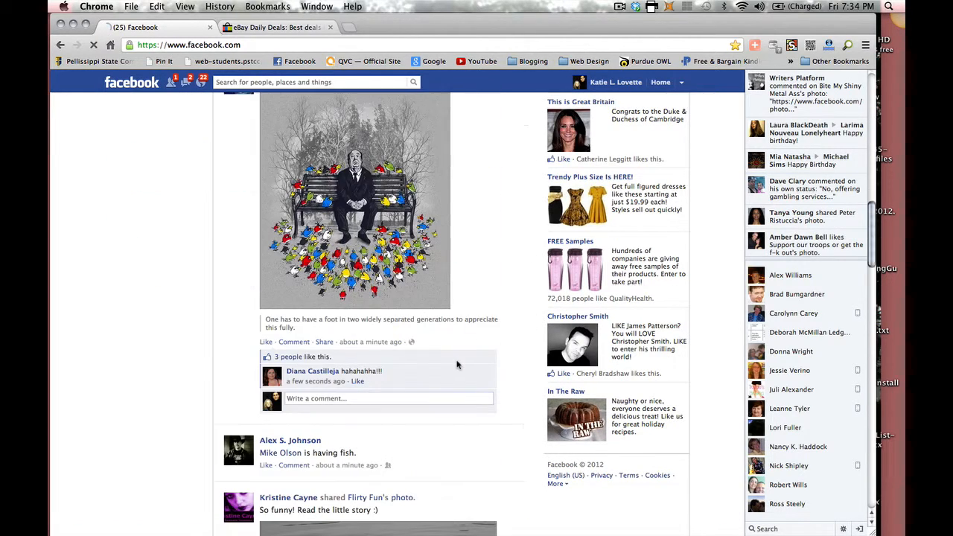
pyautogui.scroll(-8, 457, 364)
pyautogui.scroll(-2, 458, 365)
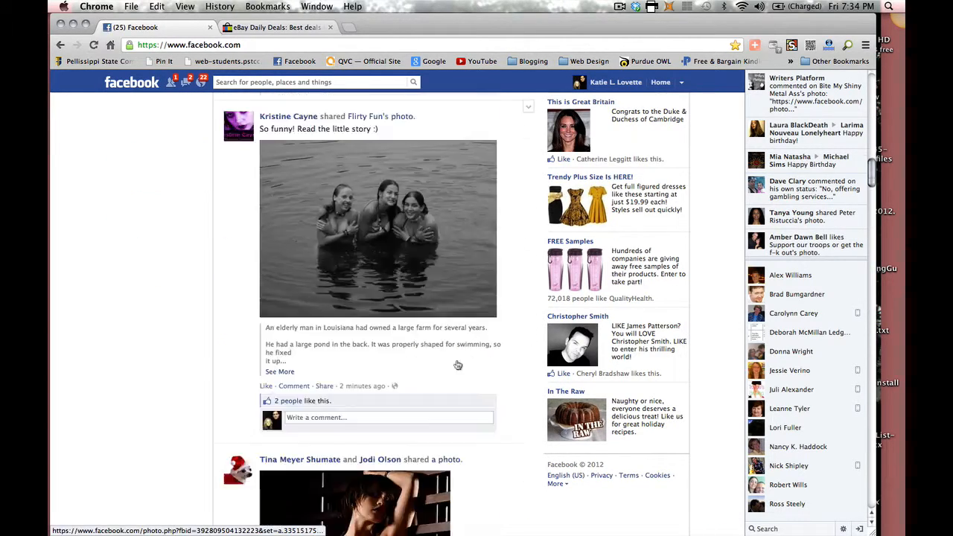
pyautogui.scroll(-13, 458, 365)
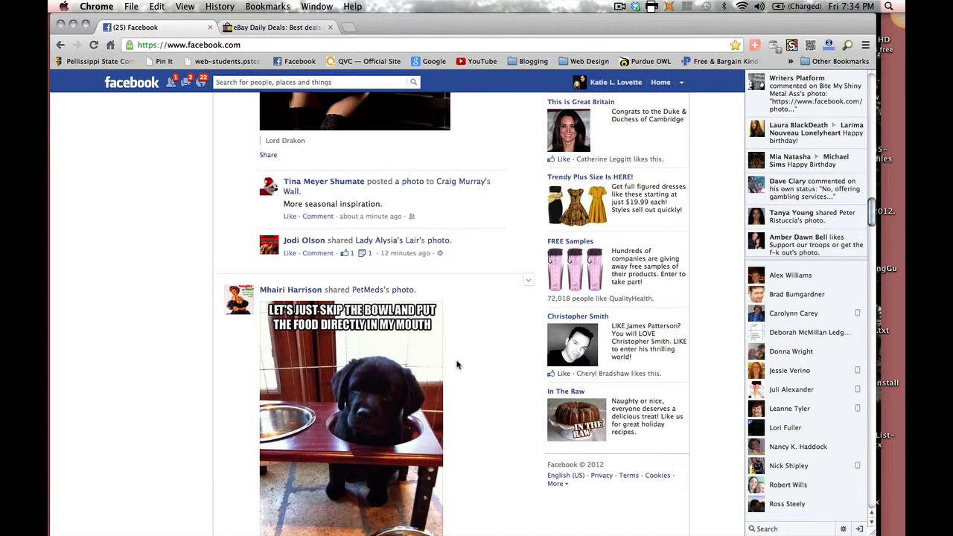
pyautogui.scroll(-2, 457, 364)
pyautogui.scroll(8, 457, 364)
pyautogui.scroll(18, 458, 364)
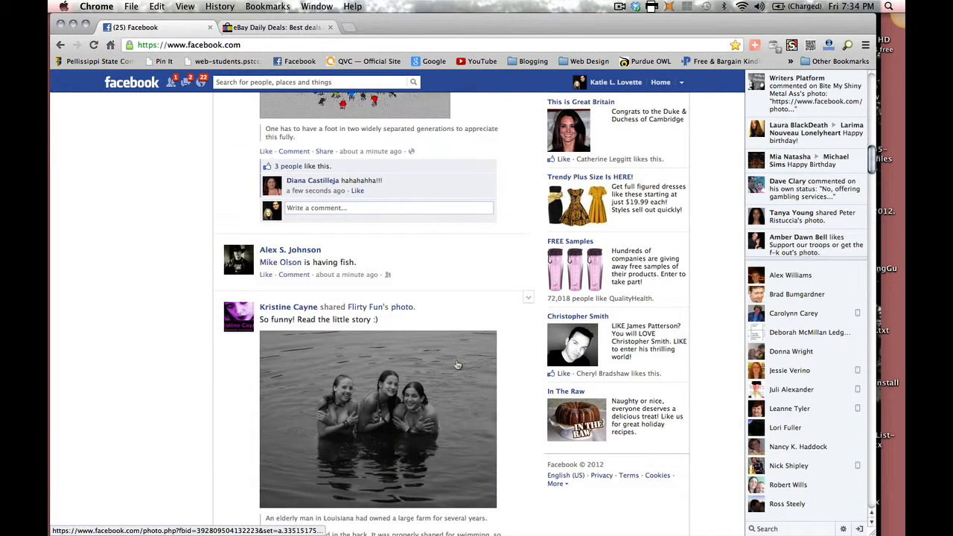
pyautogui.scroll(5, 457, 364)
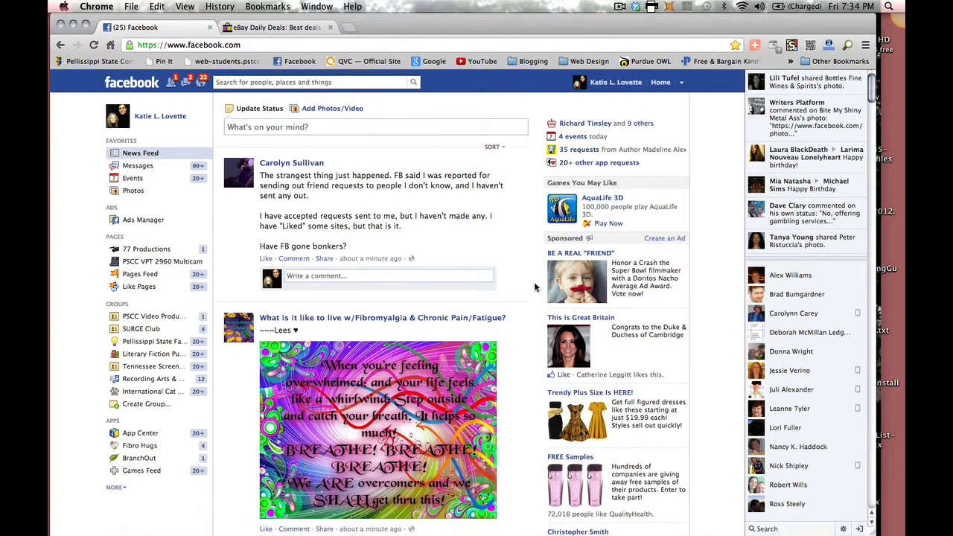
# Step: Open your own profile Timeline from your name in the top bar
pyautogui.click(595, 85)
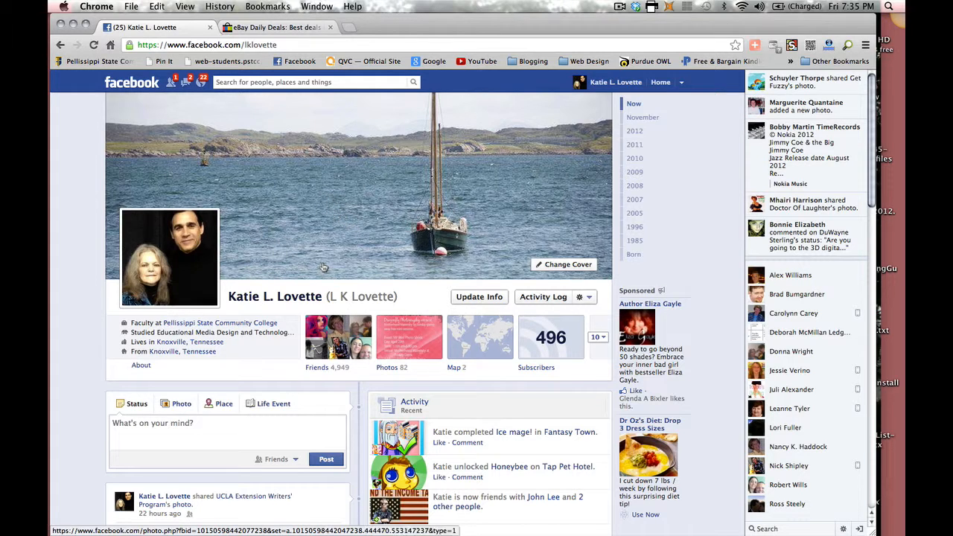
# Step: Scroll the timeline down past photos, Likes, SlideShare, Fantasy Town and Pinterest boxes
pyautogui.scroll(-3, 323, 266)
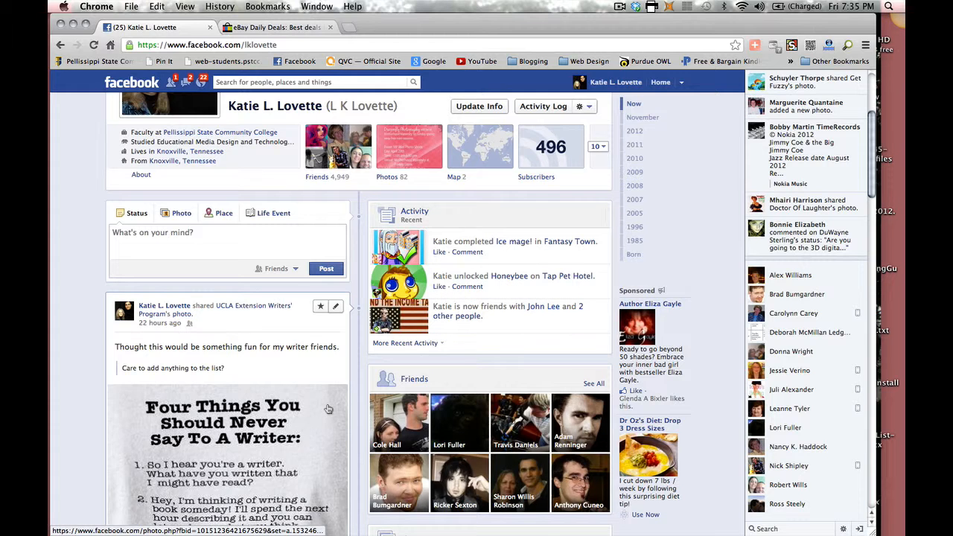
pyautogui.scroll(-10, 327, 409)
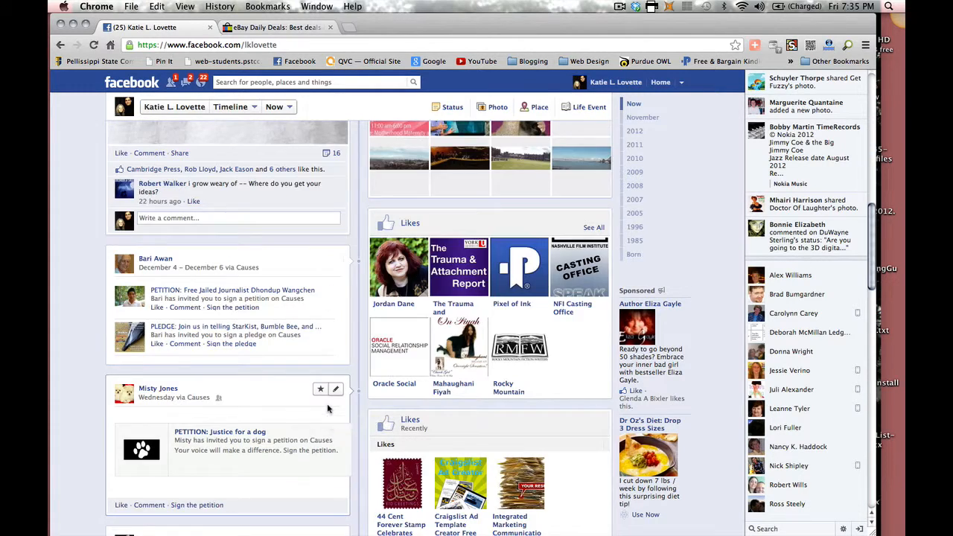
pyautogui.scroll(-5, 328, 409)
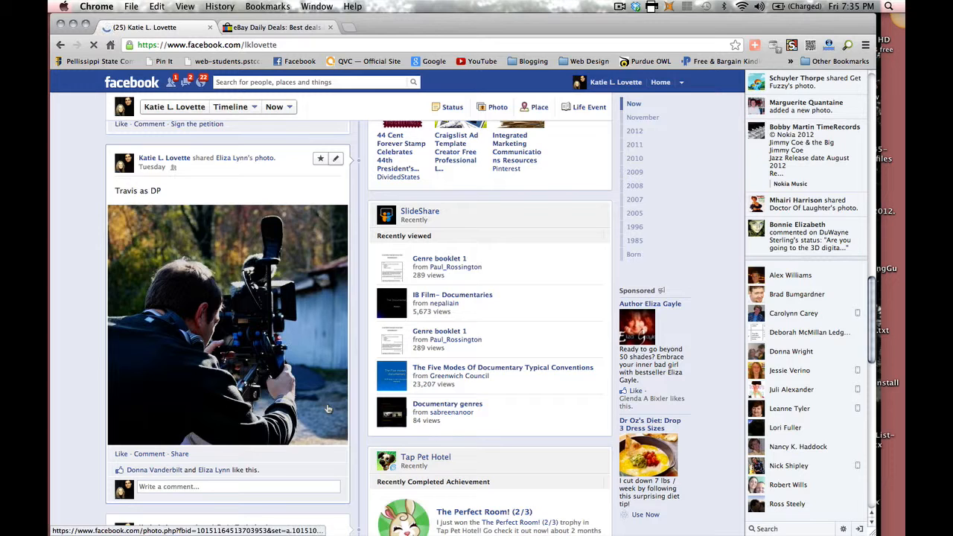
pyautogui.scroll(-4, 328, 409)
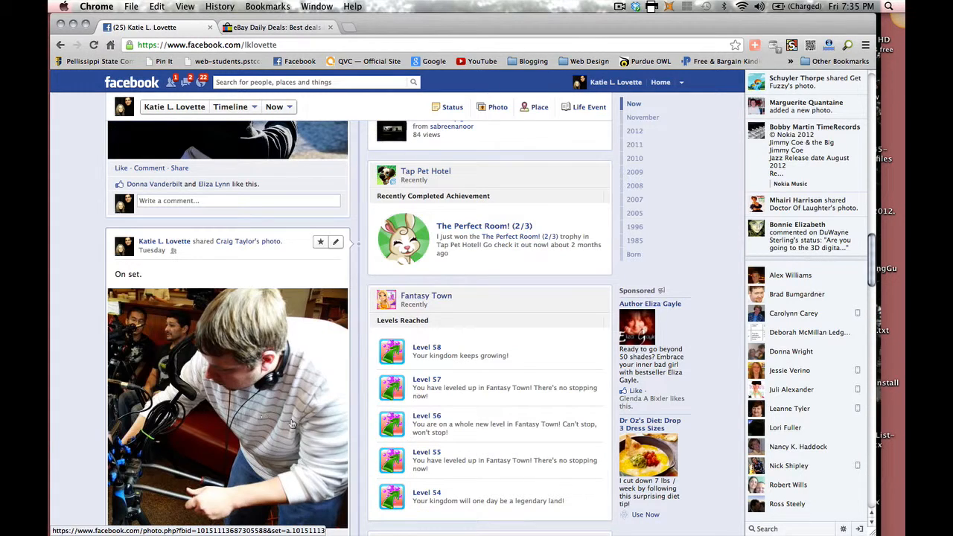
pyautogui.scroll(-5, 292, 423)
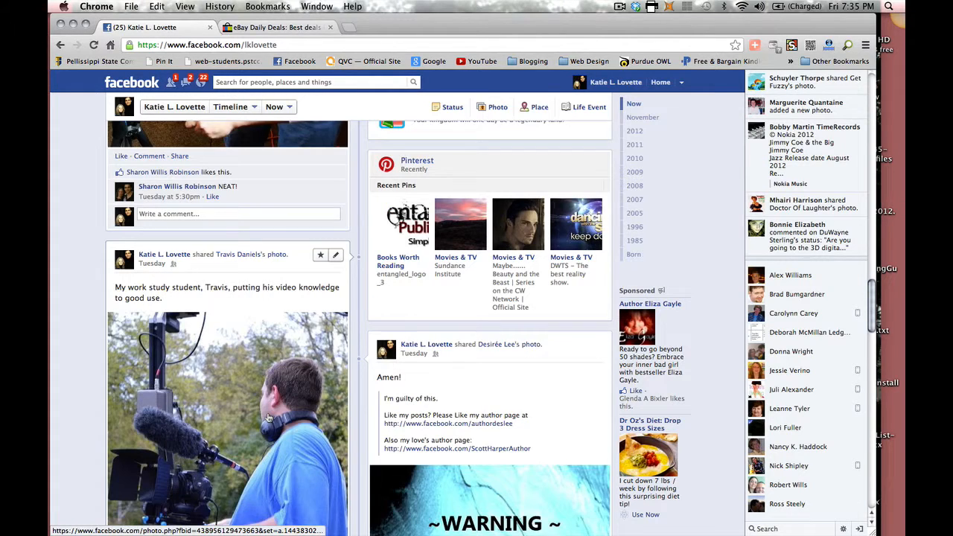
pyautogui.scroll(-1, 268, 418)
pyautogui.scroll(-1, 248, 378)
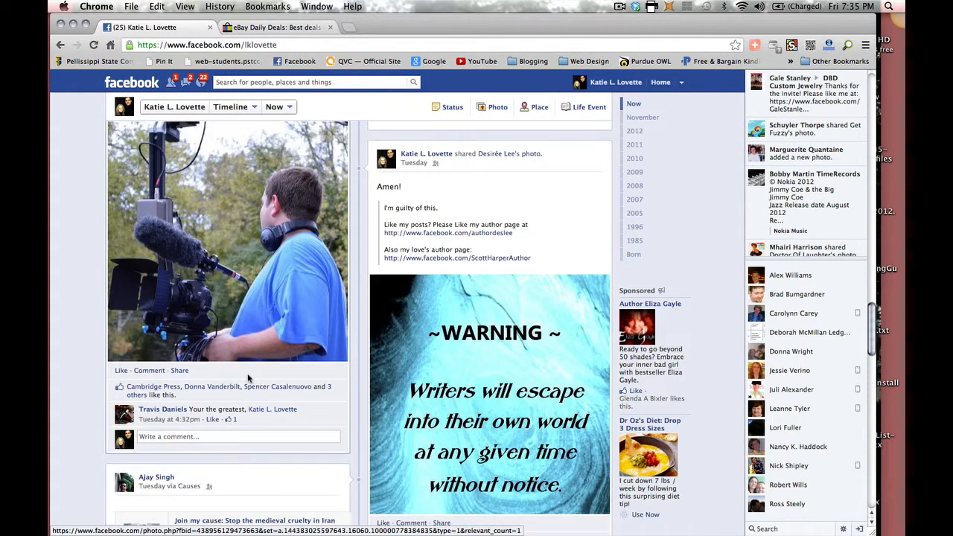
pyautogui.scroll(-3, 246, 373)
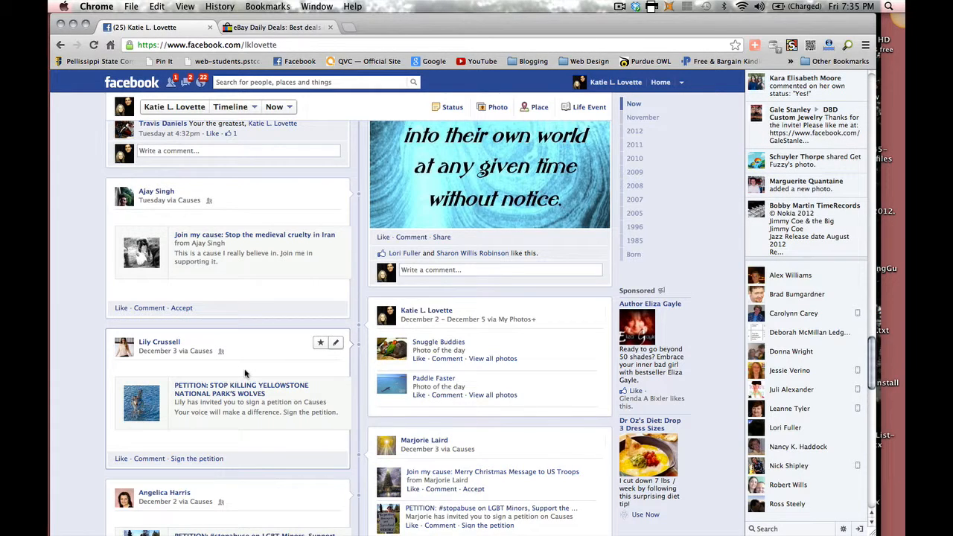
pyautogui.scroll(-2, 245, 373)
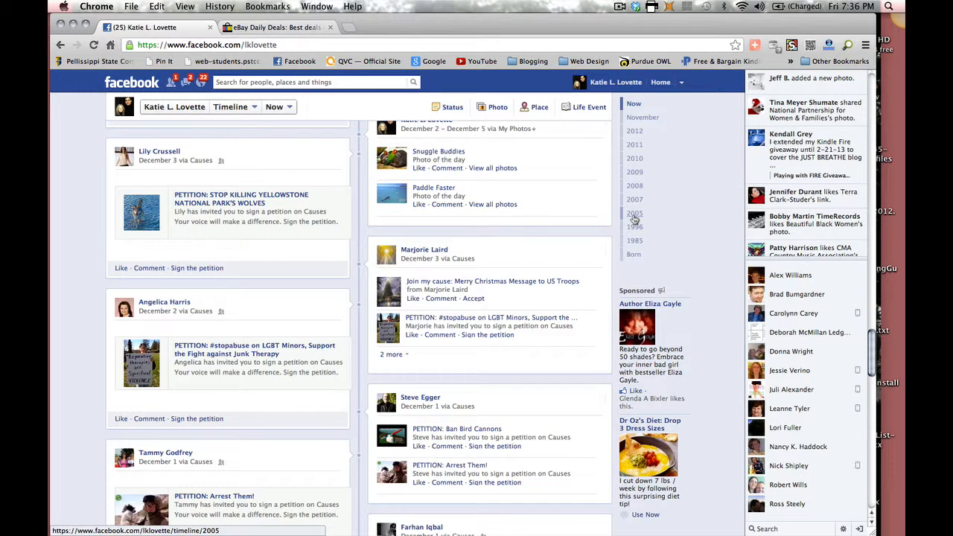
# Step: Jump the timeline back through the years 2005, 1996 and 1985
pyautogui.click(633, 216)
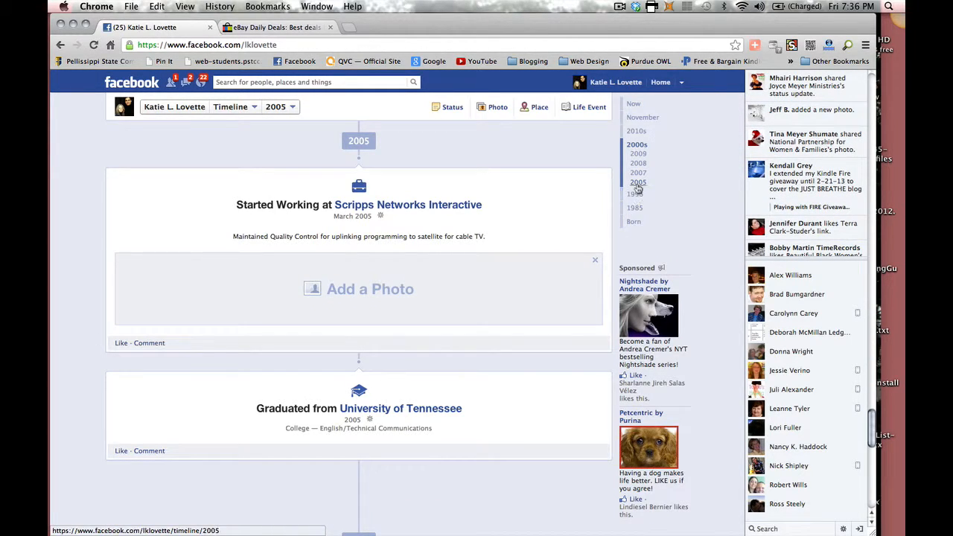
pyautogui.click(635, 194)
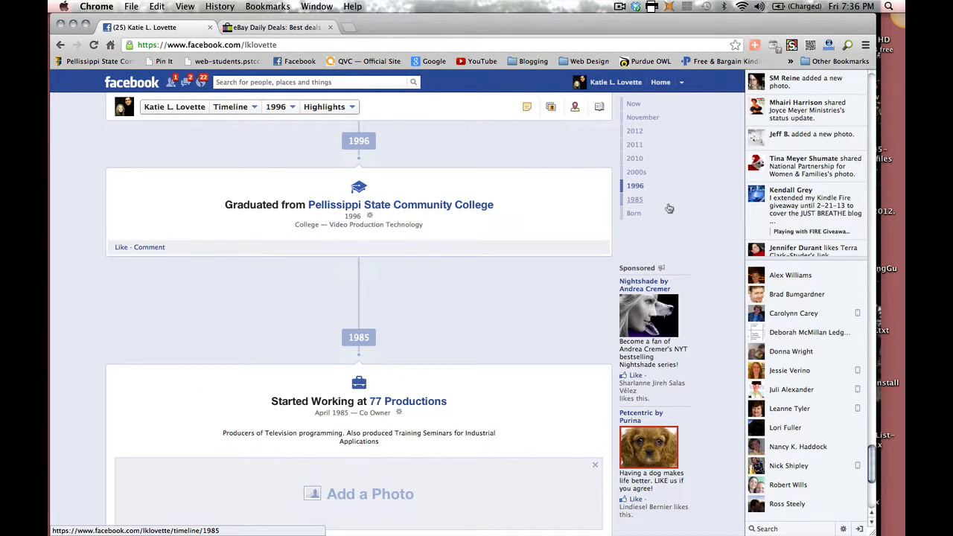
pyautogui.click(636, 201)
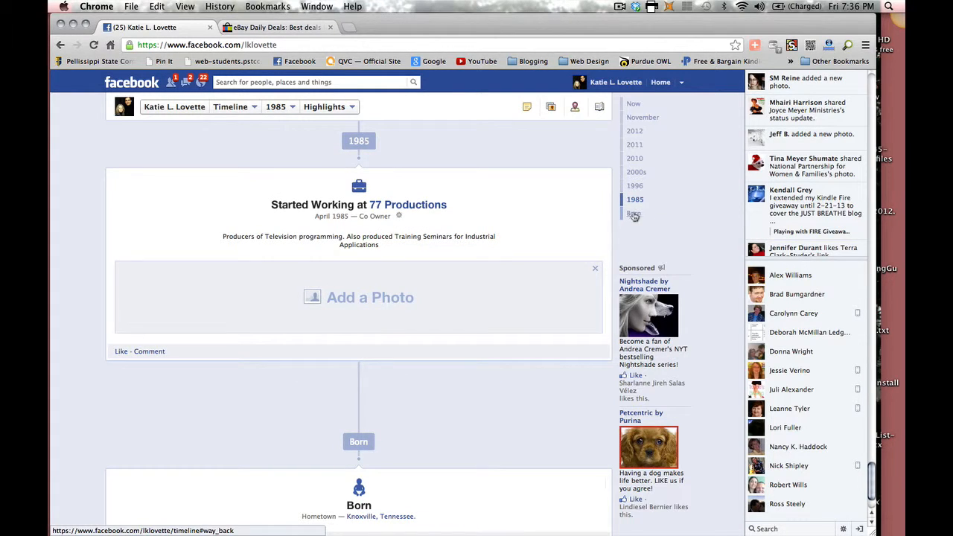
# Step: Jump to 2011, scroll through that year, then jump to 2012
pyautogui.scroll(5, 649, 213)
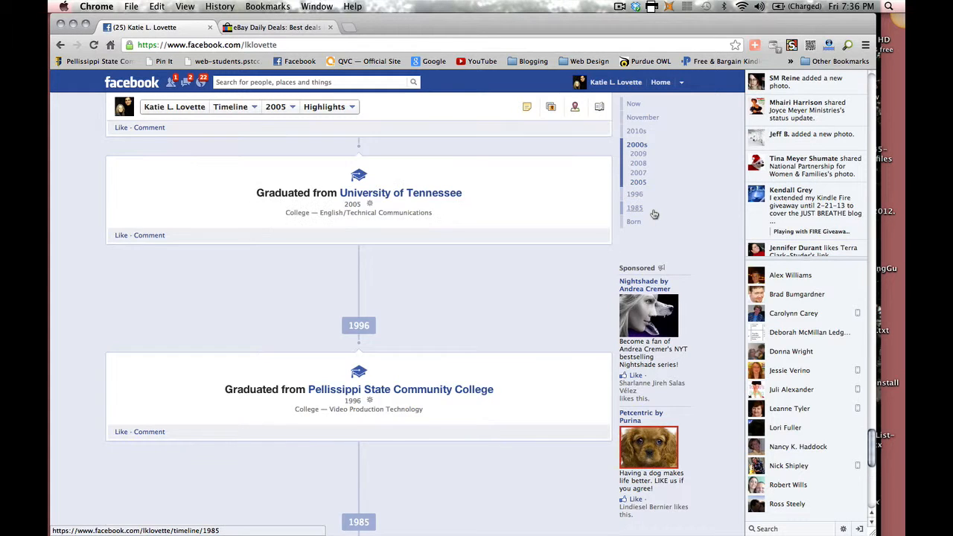
pyautogui.scroll(10, 654, 214)
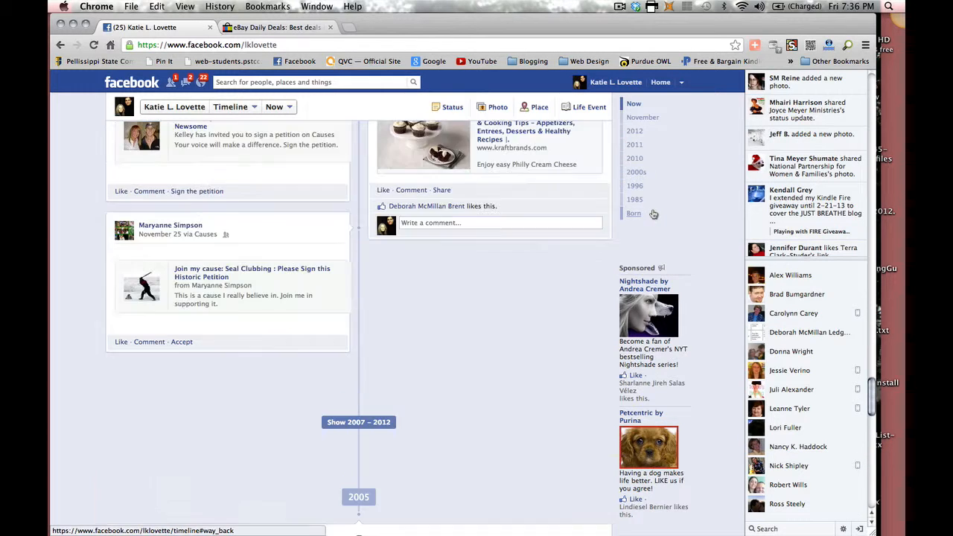
pyautogui.scroll(3, 653, 215)
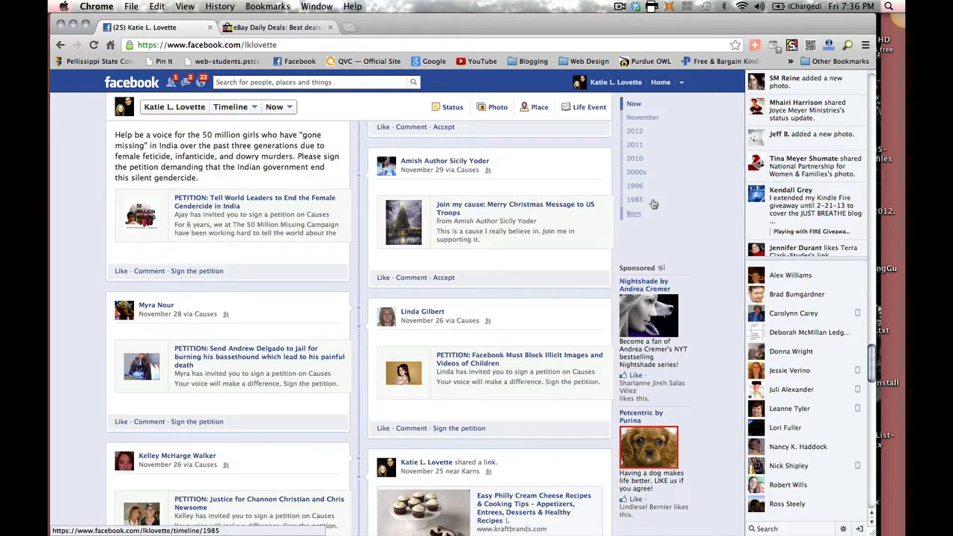
pyautogui.click(636, 146)
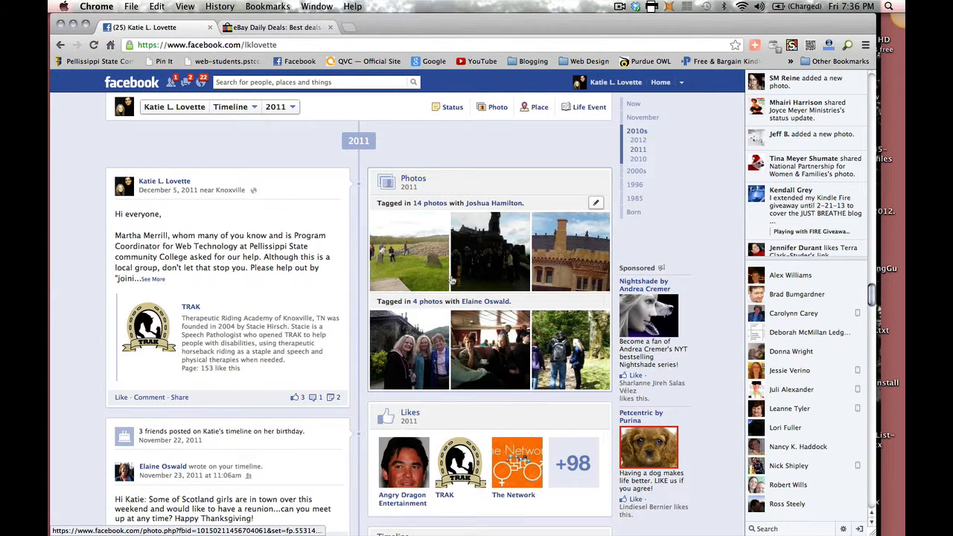
pyautogui.scroll(-10, 452, 280)
pyautogui.scroll(-3, 452, 280)
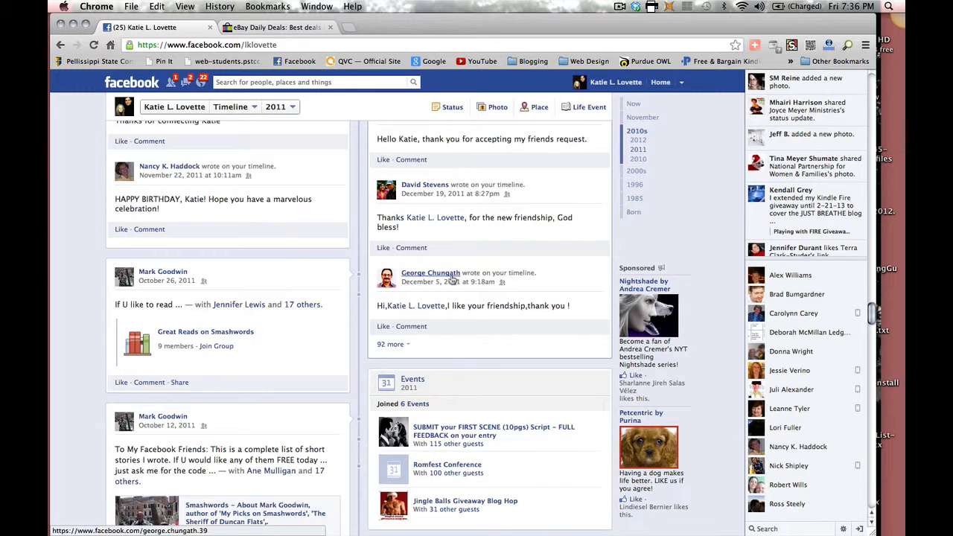
pyautogui.scroll(-3, 451, 280)
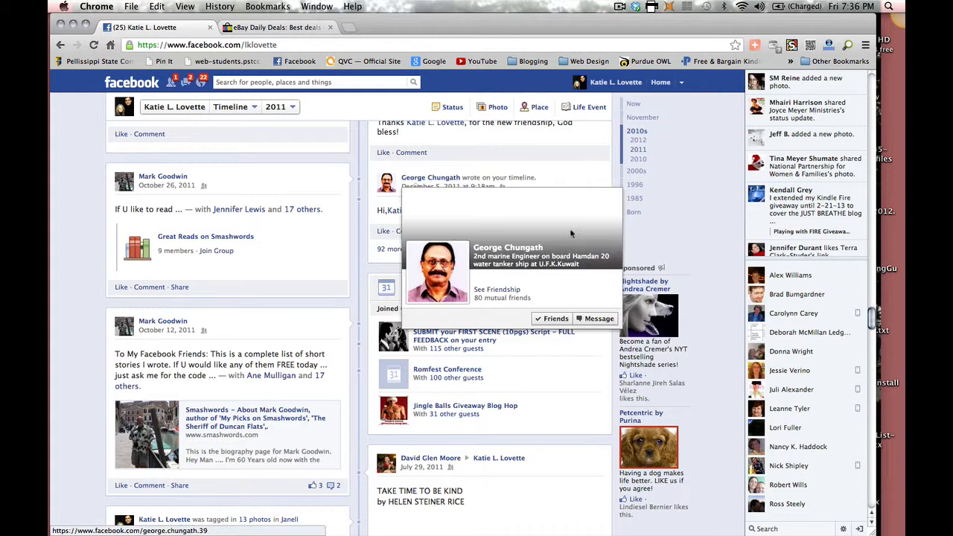
pyautogui.click(638, 140)
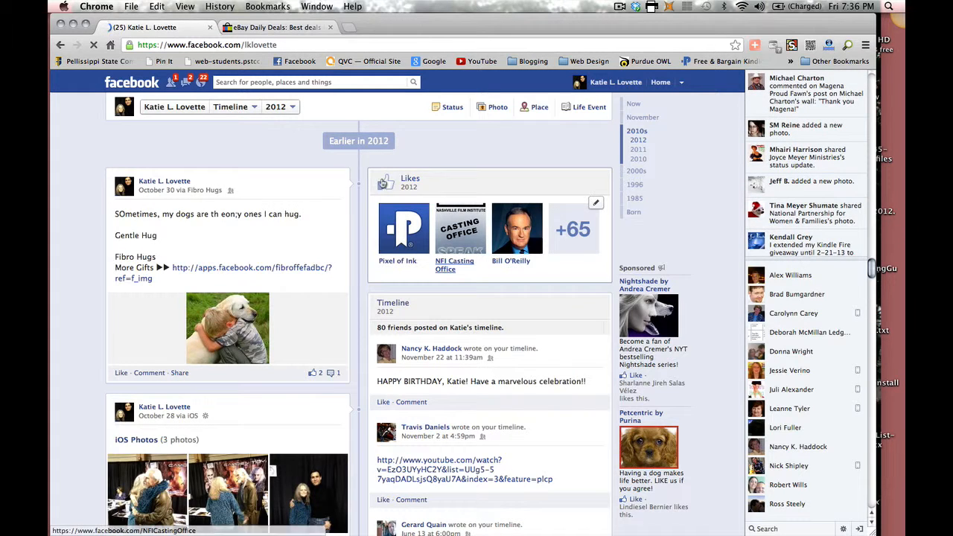
# Step: Browse November's petition posts, then scroll back to the top of the timeline
pyautogui.scroll(-5, 434, 190)
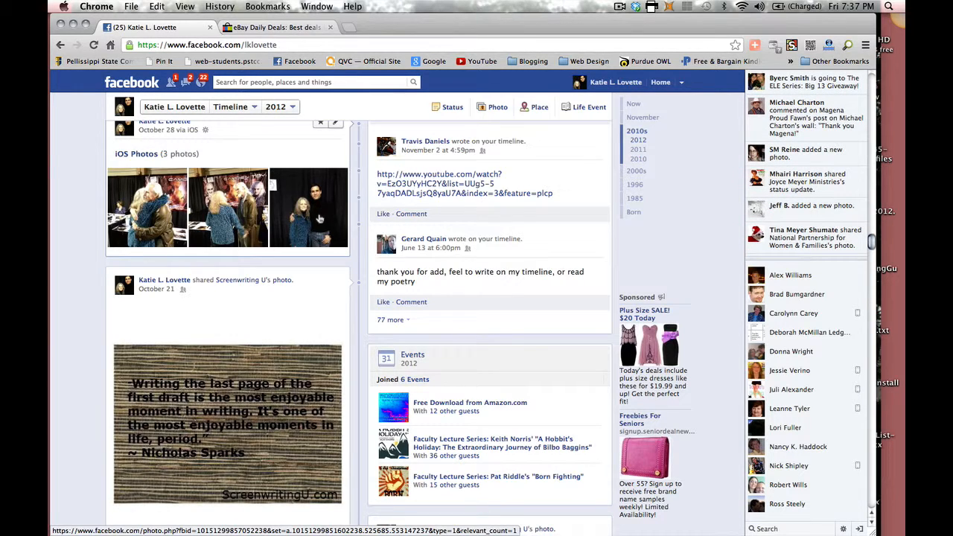
pyautogui.scroll(7, 319, 221)
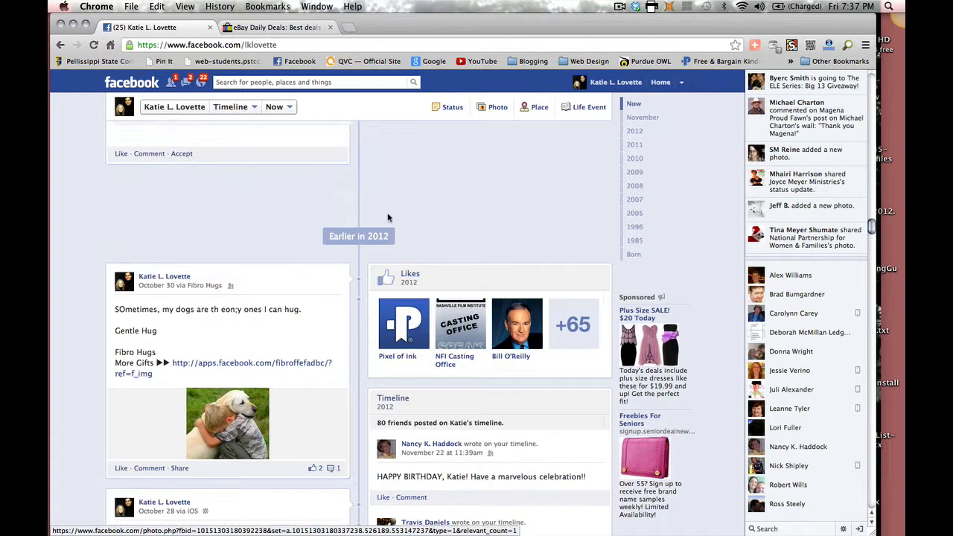
pyautogui.scroll(4, 432, 178)
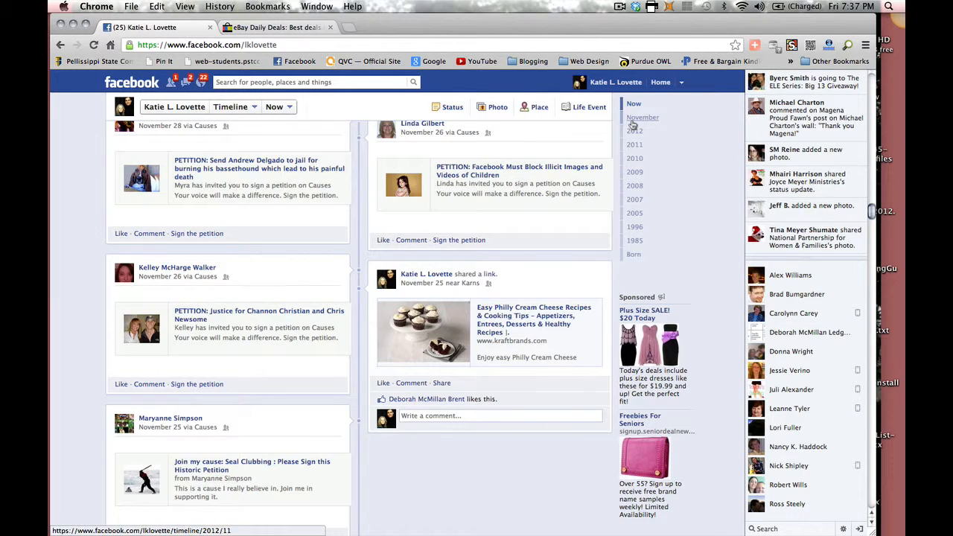
pyautogui.click(633, 119)
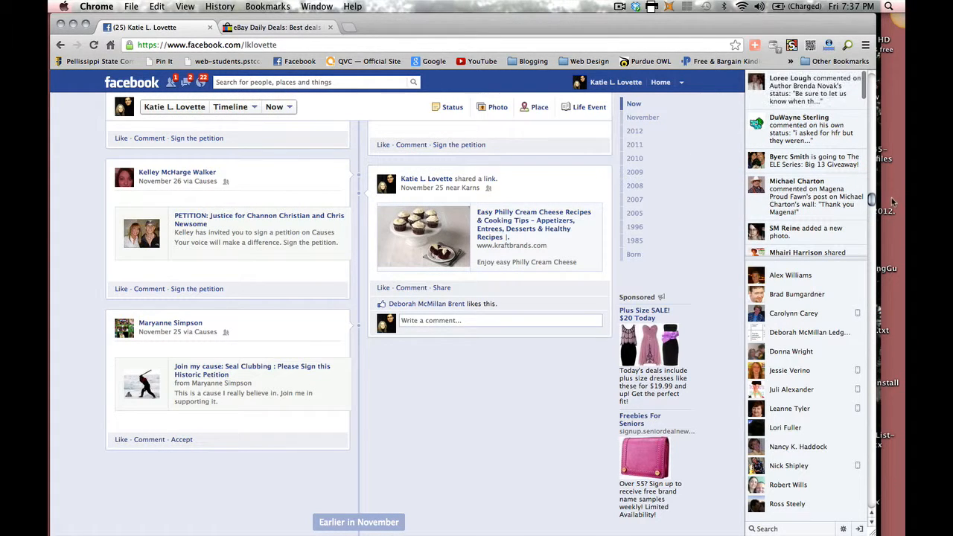
pyautogui.scroll(10, 870, 123)
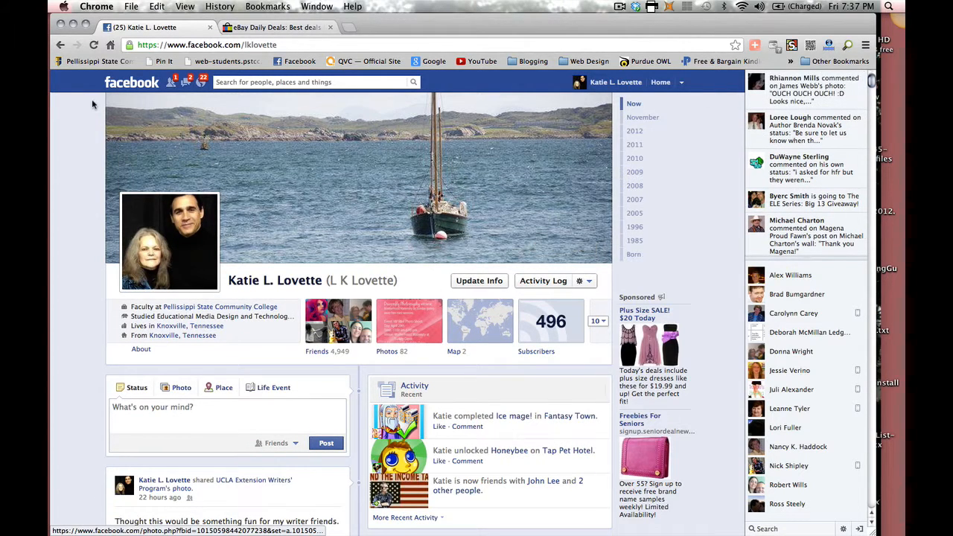
# Step: Check friend requests, messages and notifications, then open the account menu beside Home
pyautogui.click(171, 83)
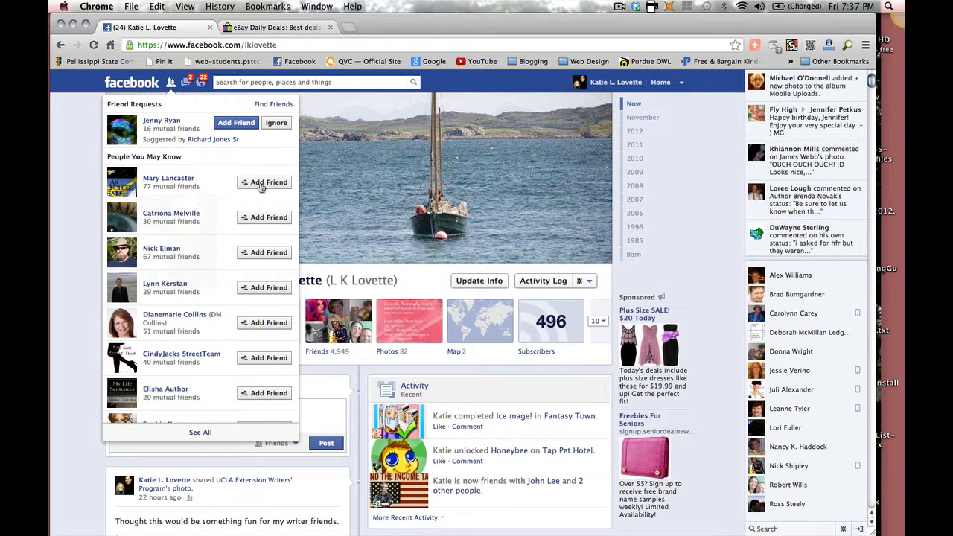
pyautogui.click(185, 83)
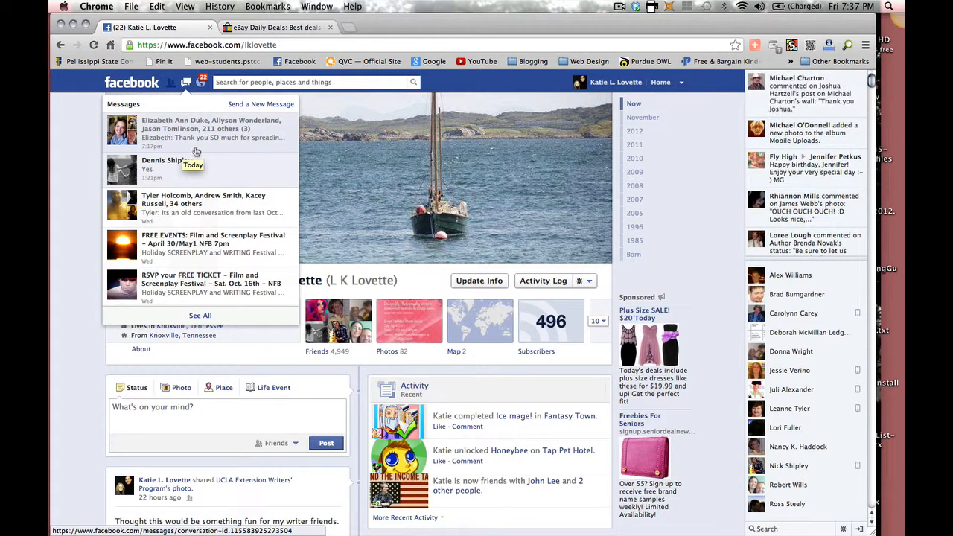
pyautogui.click(202, 83)
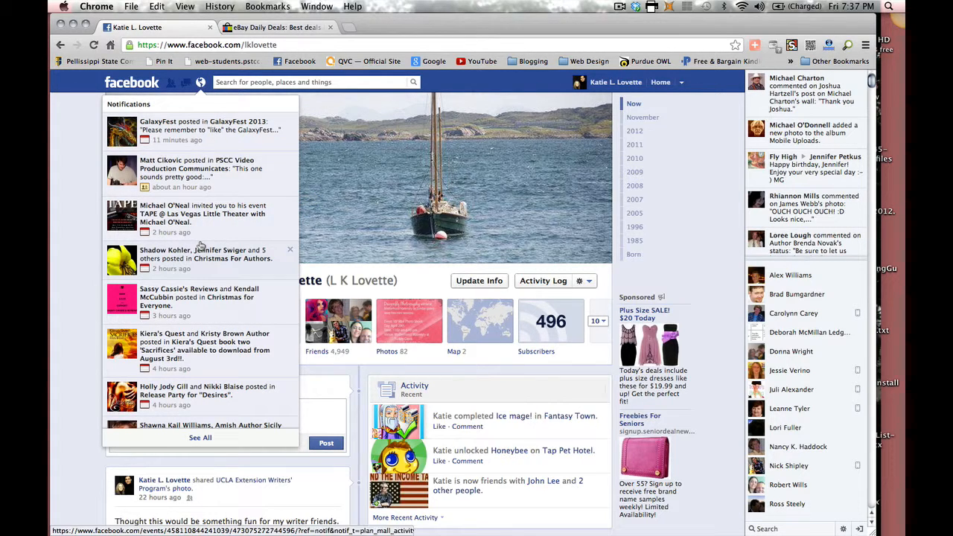
pyautogui.scroll(-10, 199, 245)
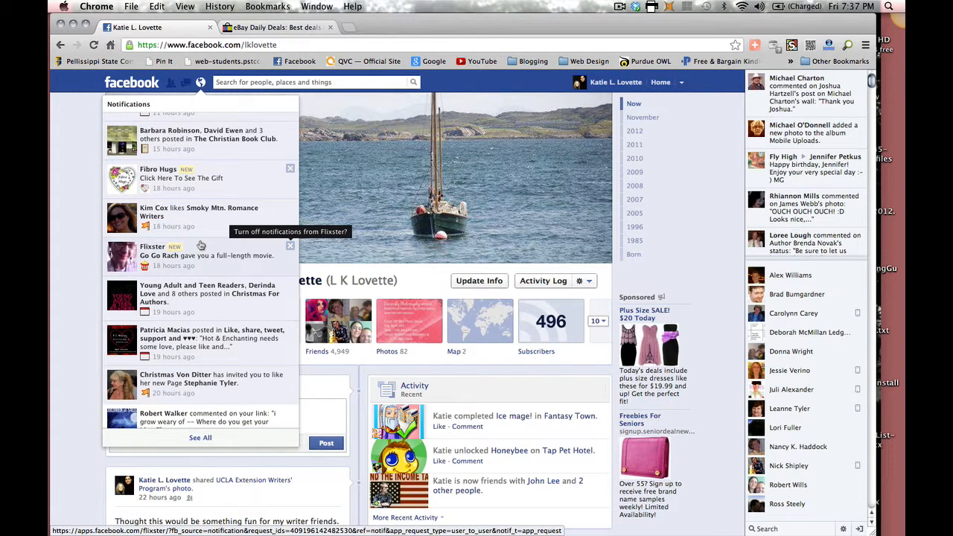
pyautogui.scroll(5, 200, 245)
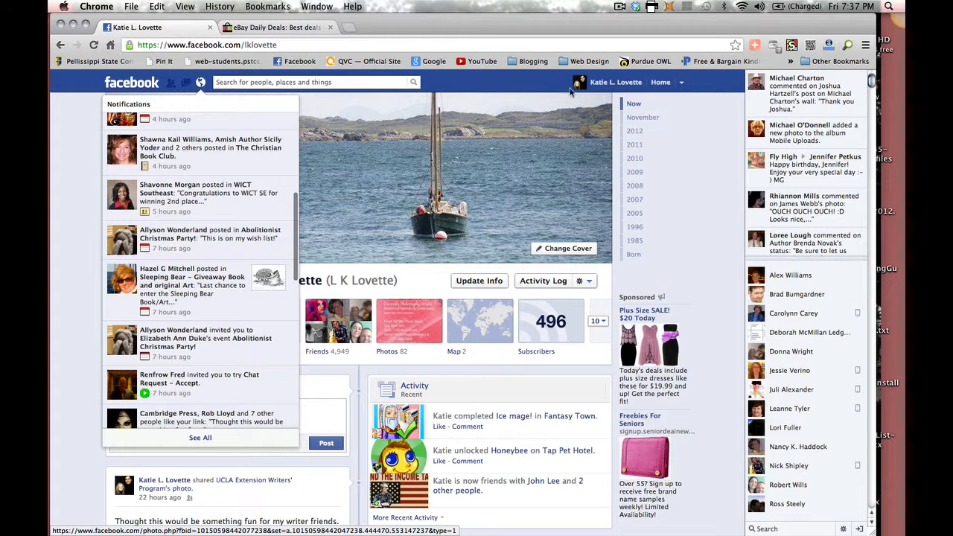
pyautogui.click(681, 83)
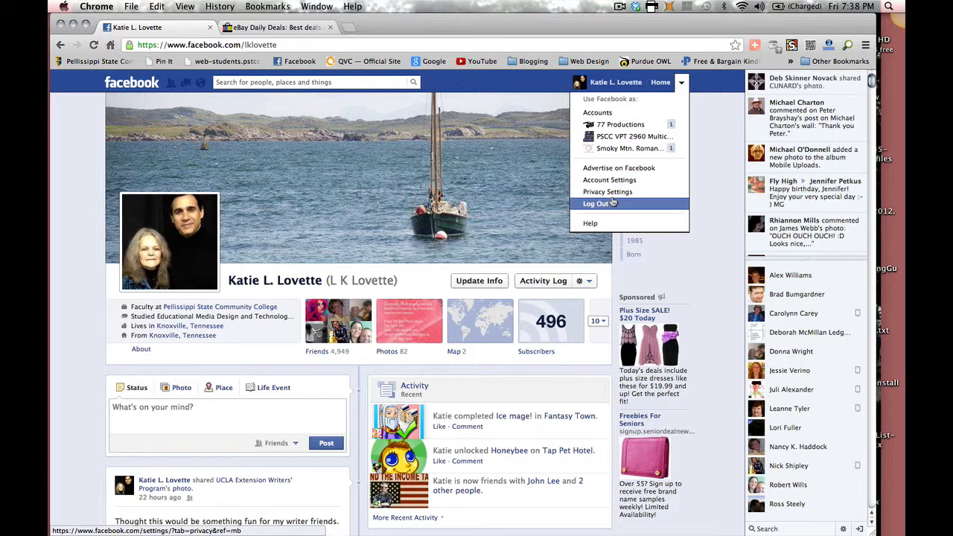
# Step: View the Isle of Mull sailboat cover photo full size, then close the viewer
pyautogui.click(495, 206)
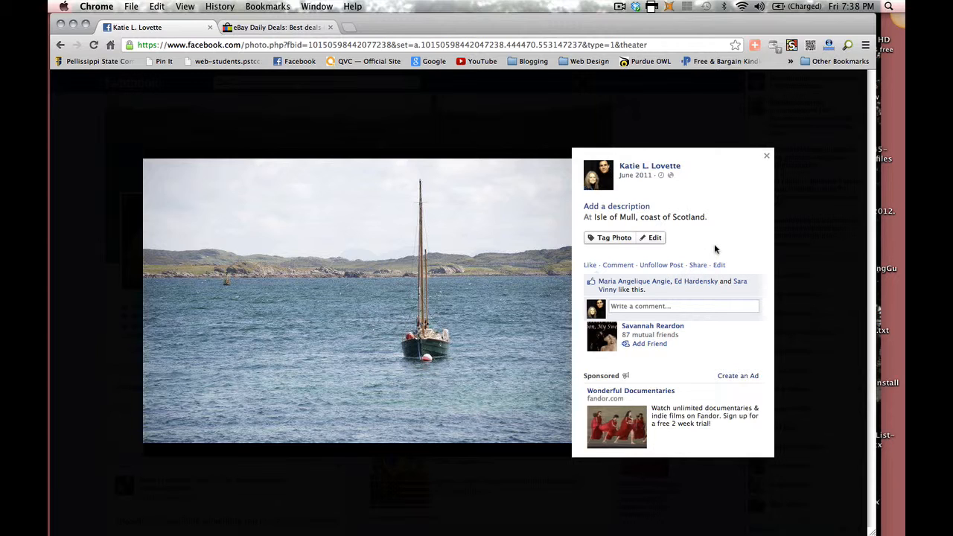
pyautogui.click(767, 158)
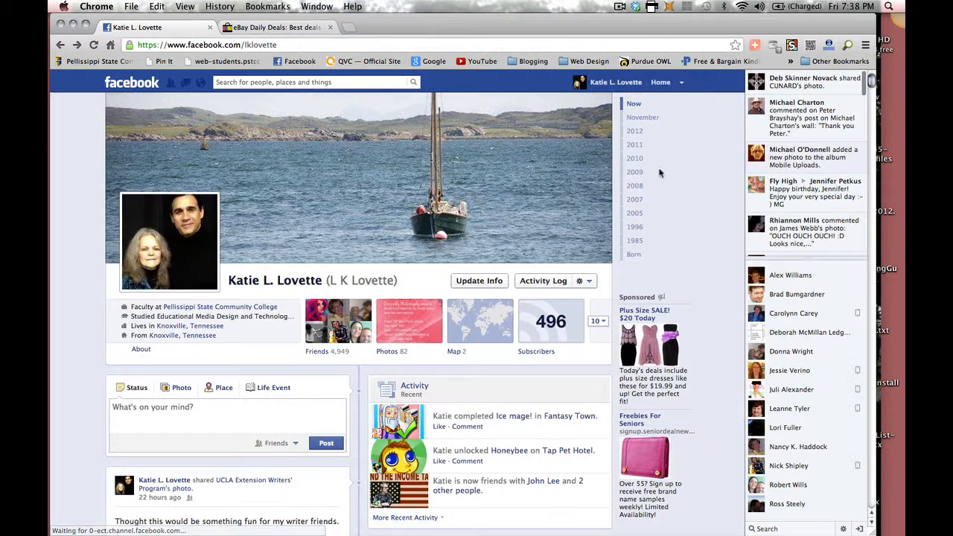
# Step: Review Work and Education, Basic Info, Contact Info and Favorite Quotations, then return to the timeline
pyautogui.click(480, 281)
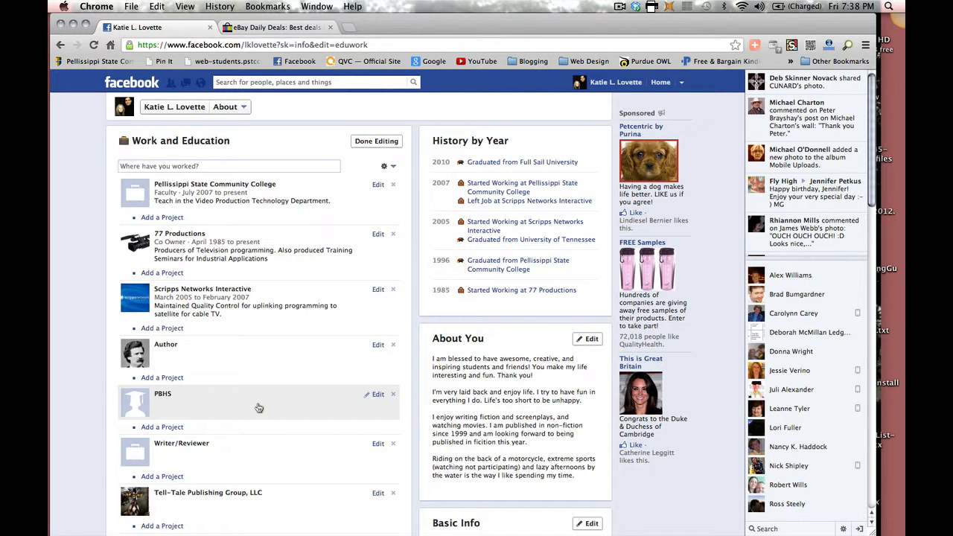
pyautogui.scroll(-3, 259, 408)
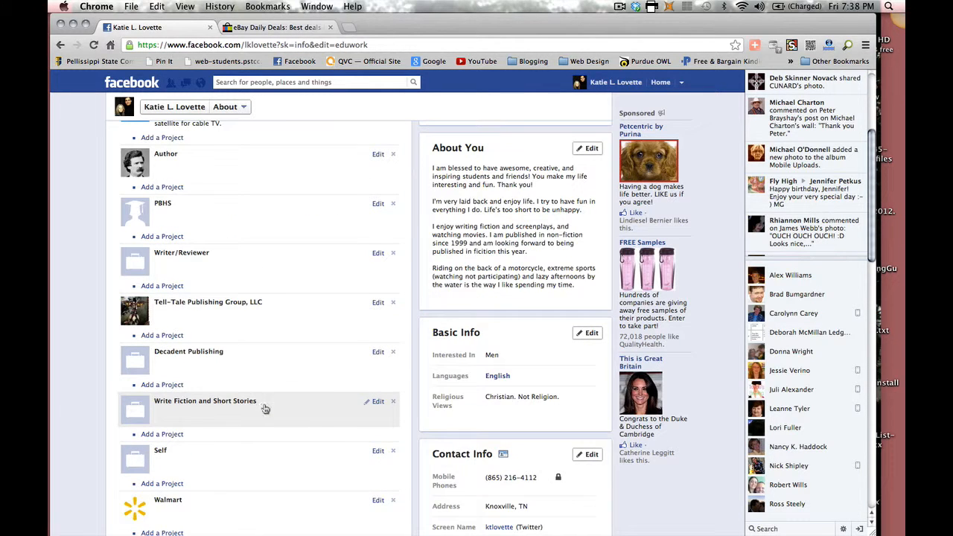
pyautogui.scroll(3, 274, 410)
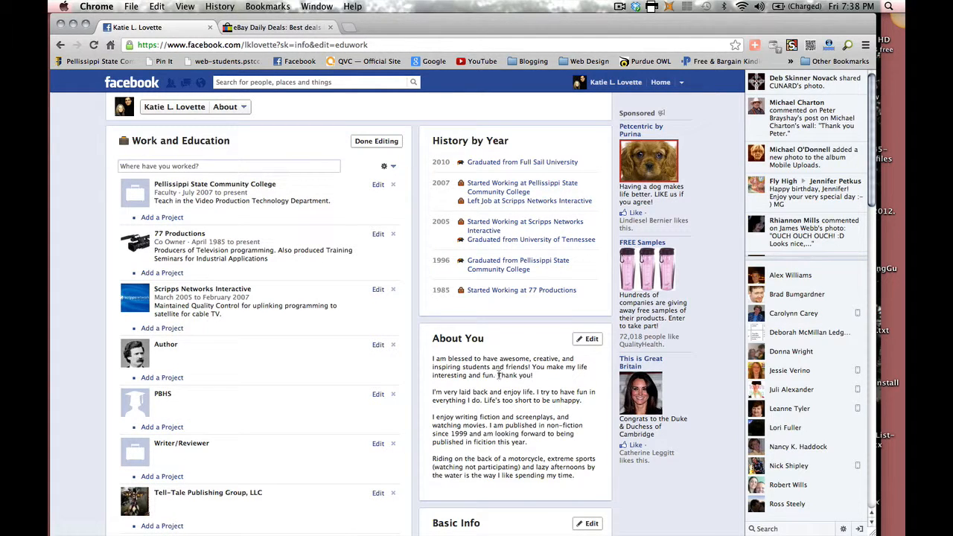
pyautogui.scroll(-2, 507, 375)
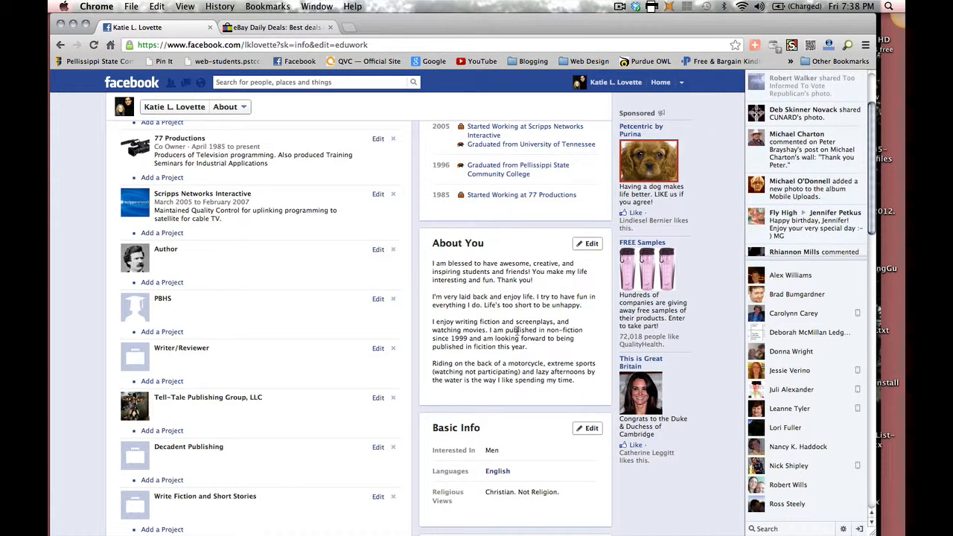
pyautogui.scroll(-4, 517, 333)
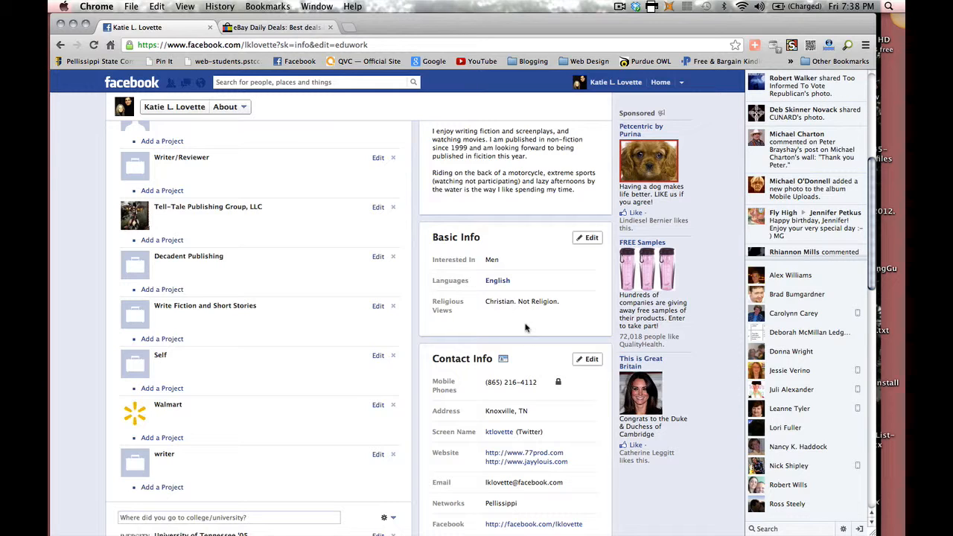
pyautogui.scroll(-4, 525, 327)
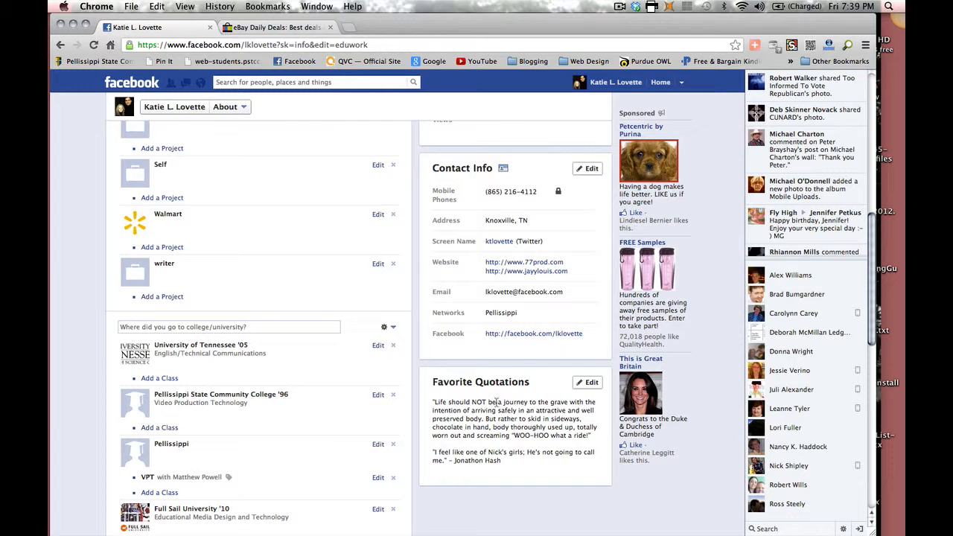
pyautogui.scroll(-2, 495, 401)
pyautogui.scroll(10, 300, 325)
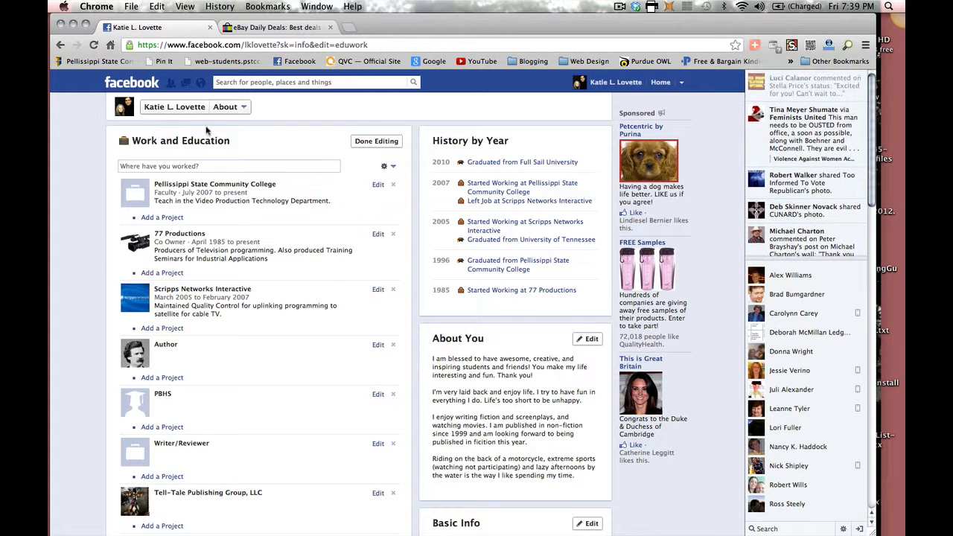
pyautogui.click(177, 109)
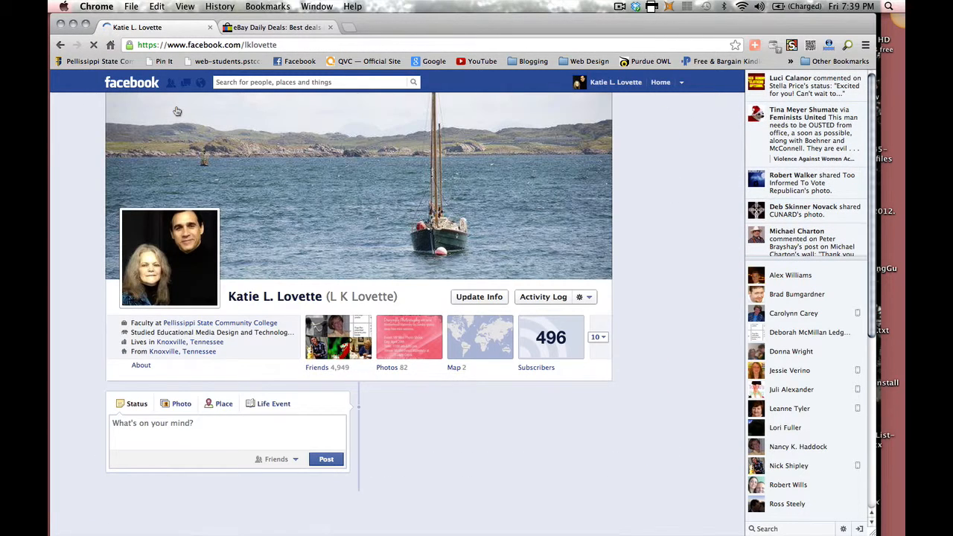
# Step: View the December 2012 Activity Log, then switch to Friends from its dropdown
pyautogui.click(544, 297)
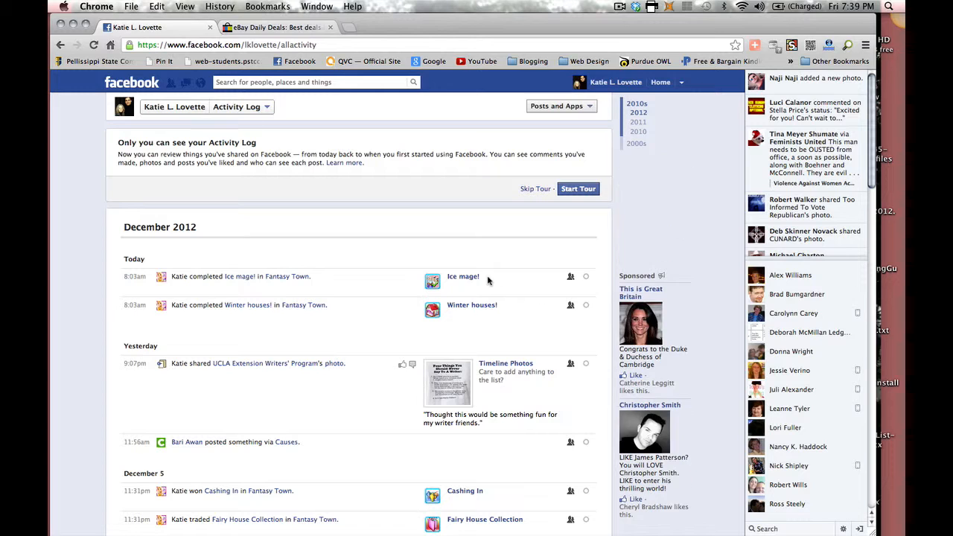
pyautogui.click(244, 108)
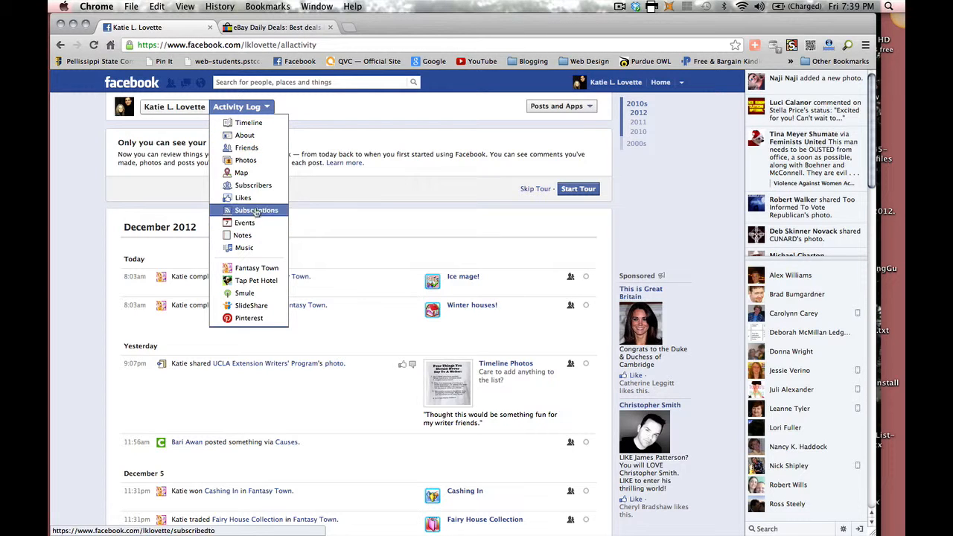
pyautogui.click(250, 149)
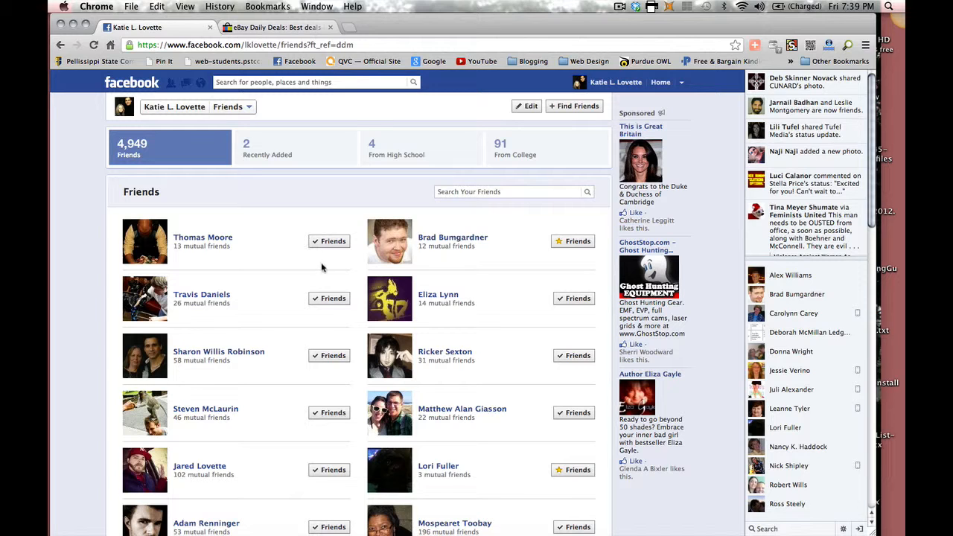
pyautogui.scroll(-3, 322, 269)
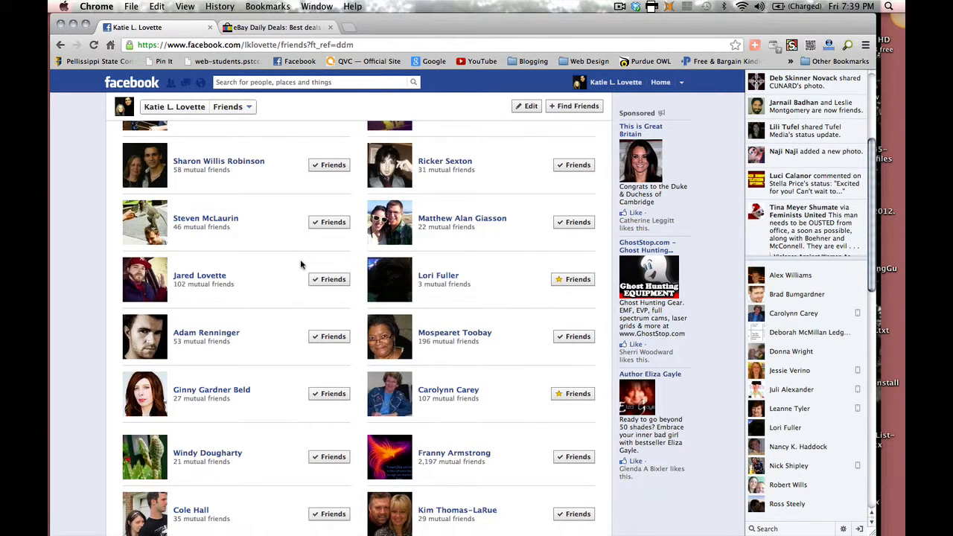
pyautogui.scroll(-8, 301, 264)
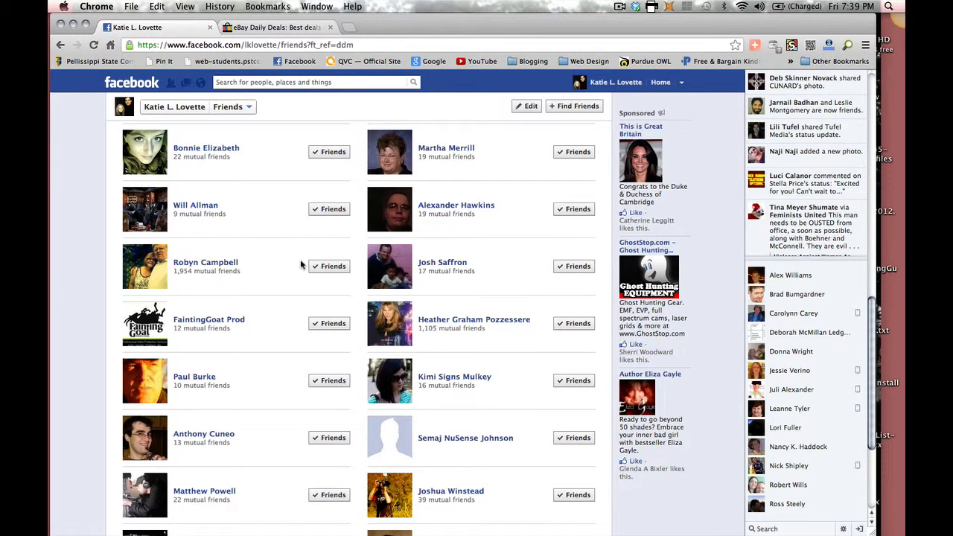
pyautogui.scroll(-15, 301, 264)
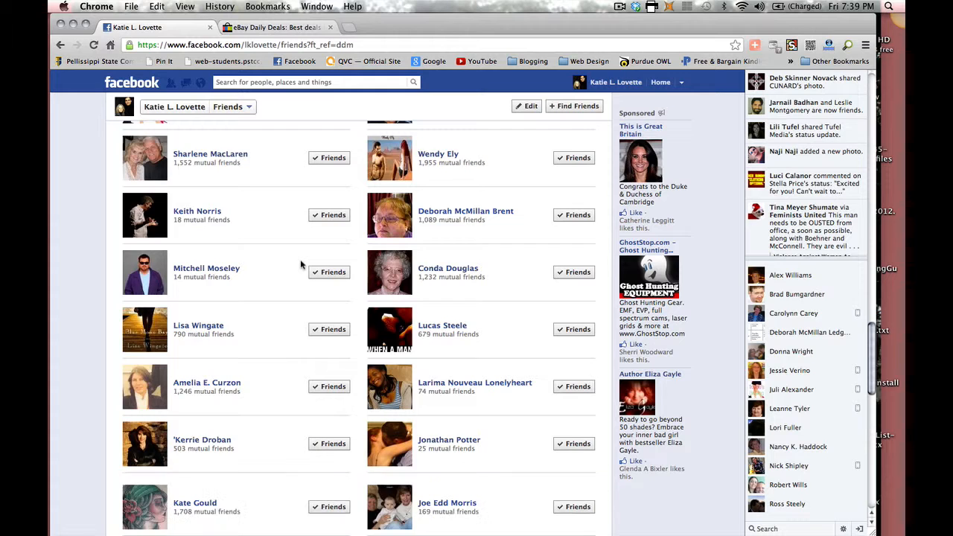
pyautogui.scroll(-7, 300, 259)
pyautogui.scroll(-5, 300, 259)
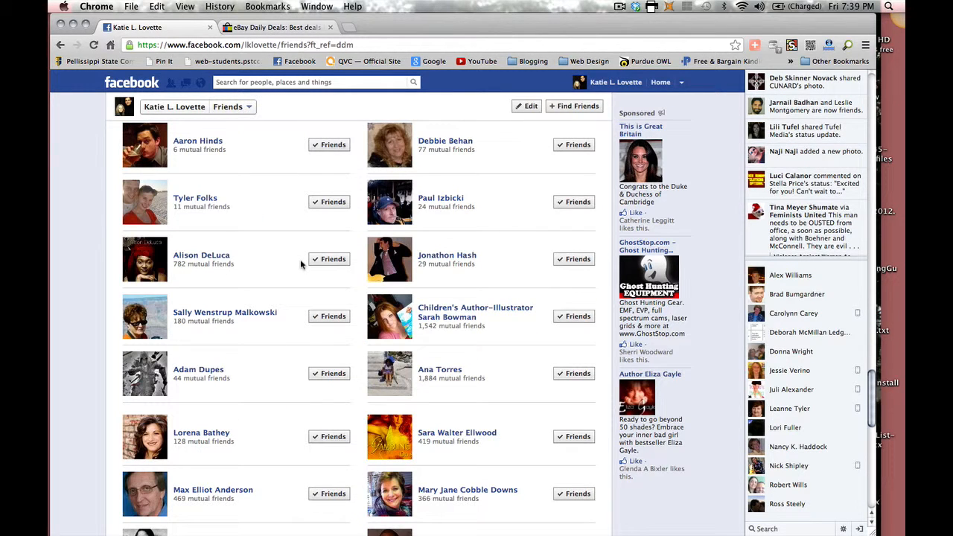
pyautogui.scroll(-7, 300, 259)
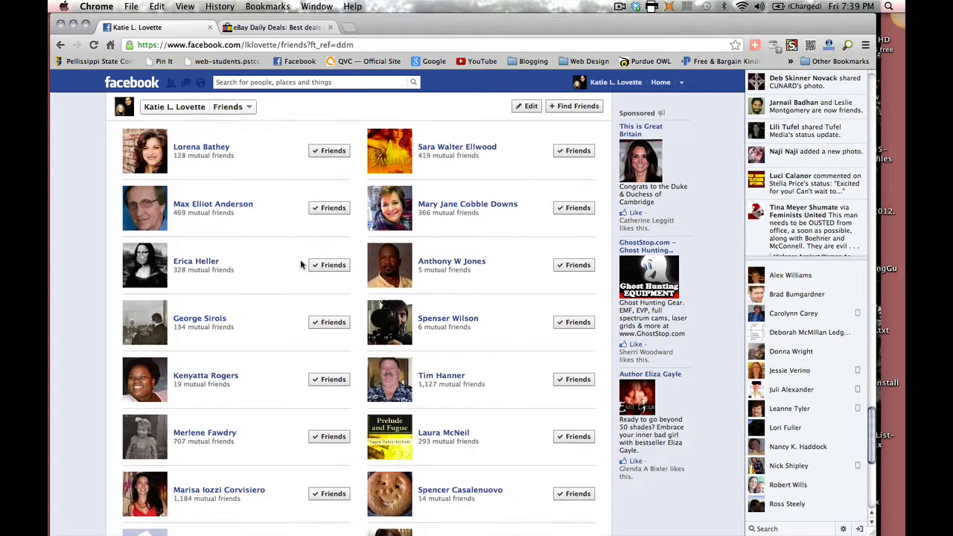
pyautogui.scroll(-8, 300, 259)
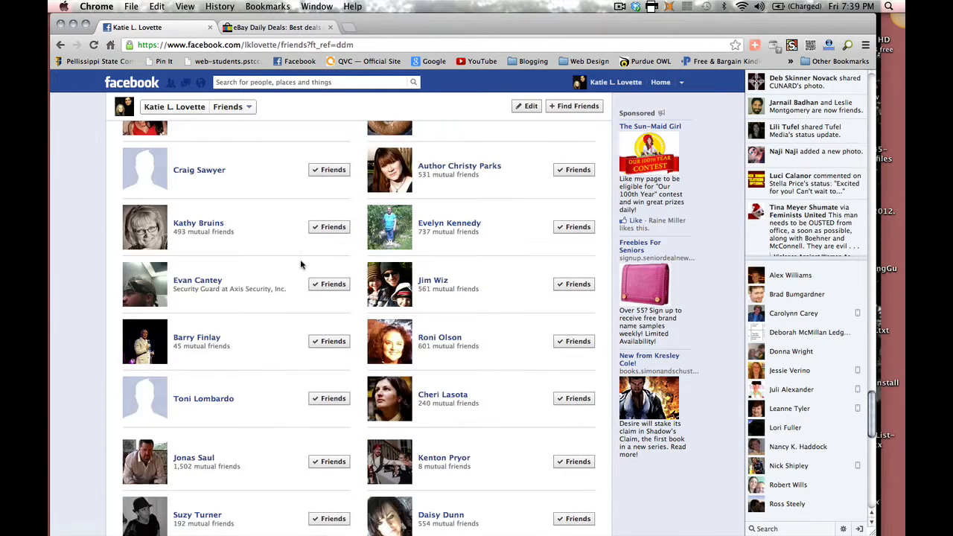
pyautogui.scroll(-2, 300, 259)
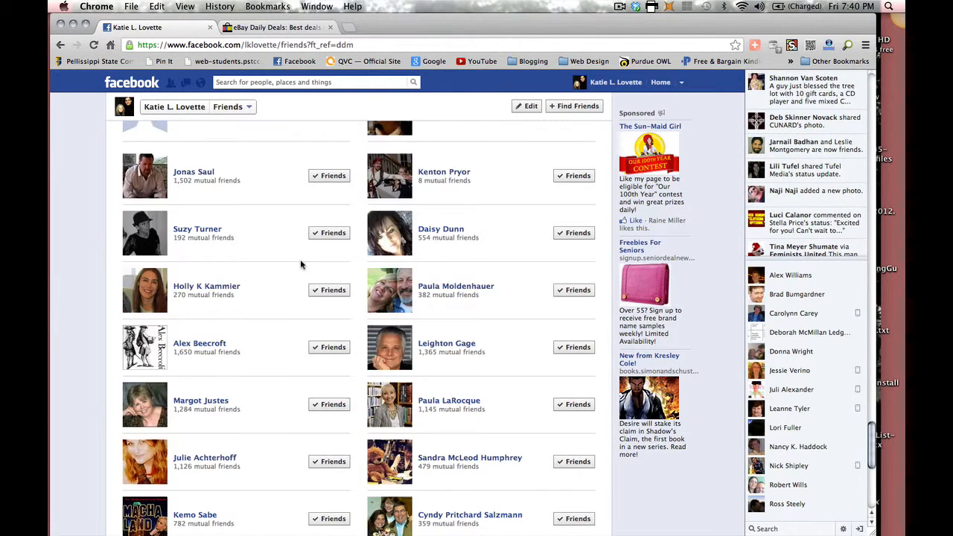
pyautogui.scroll(-6, 300, 259)
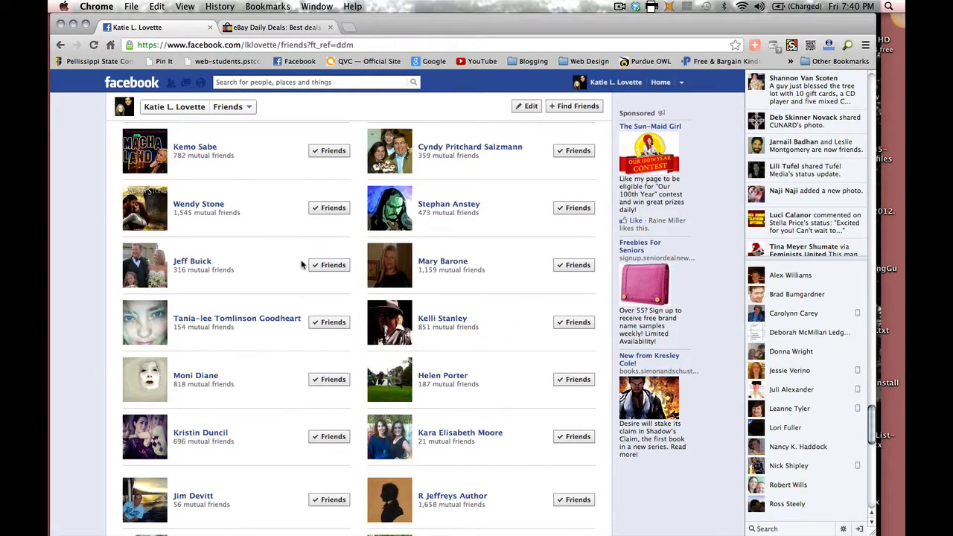
pyautogui.scroll(-20, 301, 264)
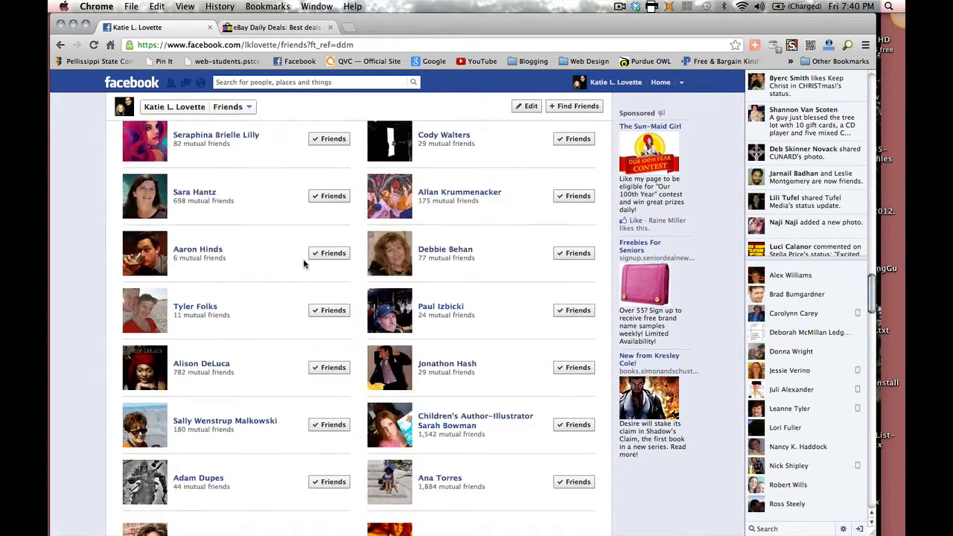
pyautogui.scroll(20, 303, 260)
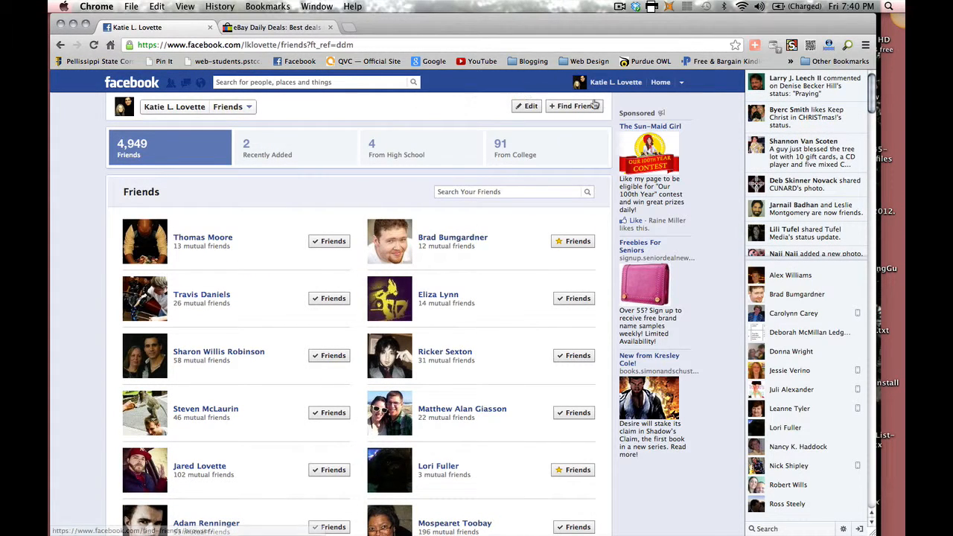
# Step: Search for a friend by name, open their profile from the People results, then return to the News Feed
pyautogui.click(340, 83)
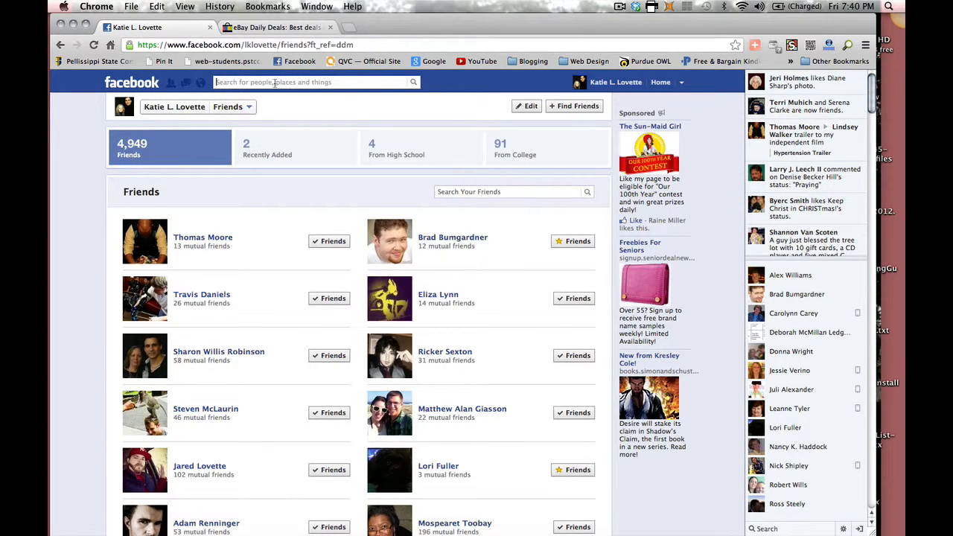
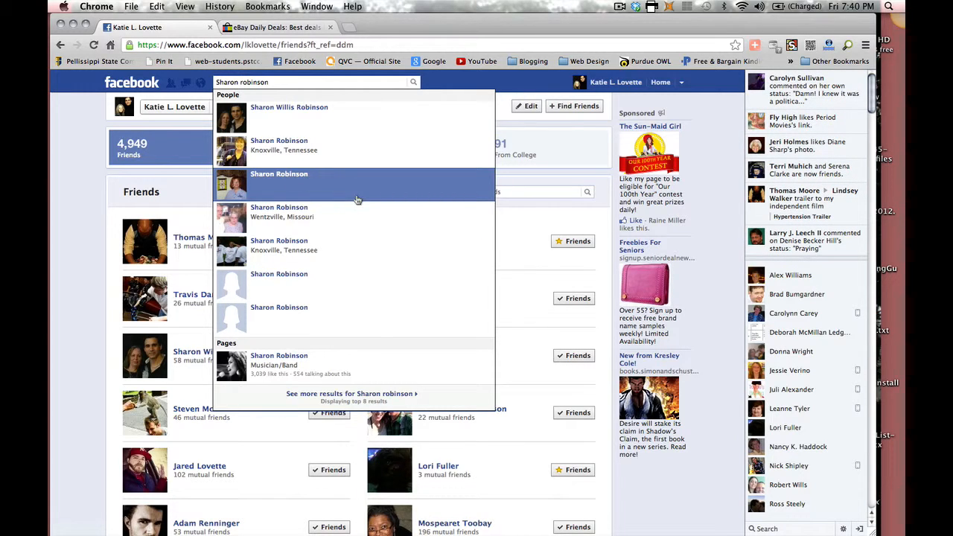
pyautogui.click(281, 110)
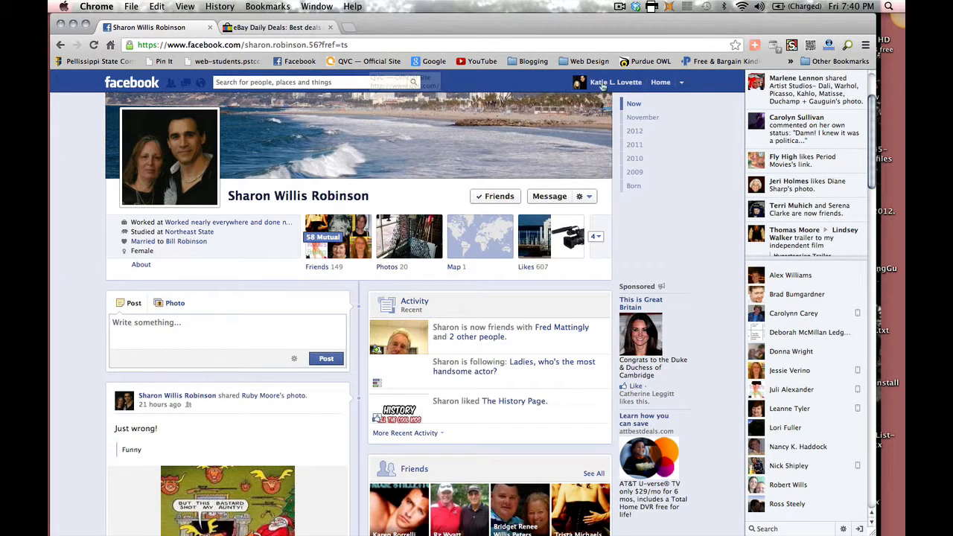
pyautogui.click(659, 84)
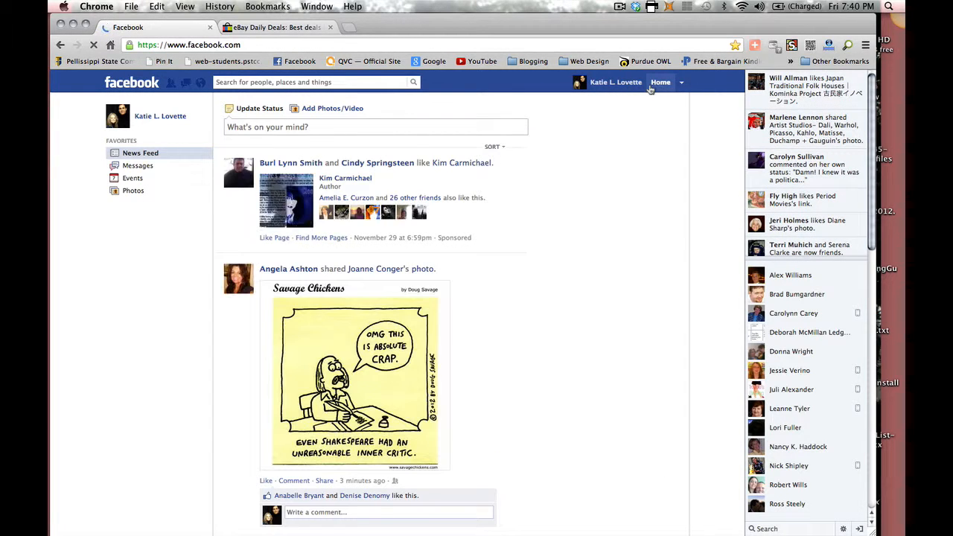
pyautogui.click(682, 83)
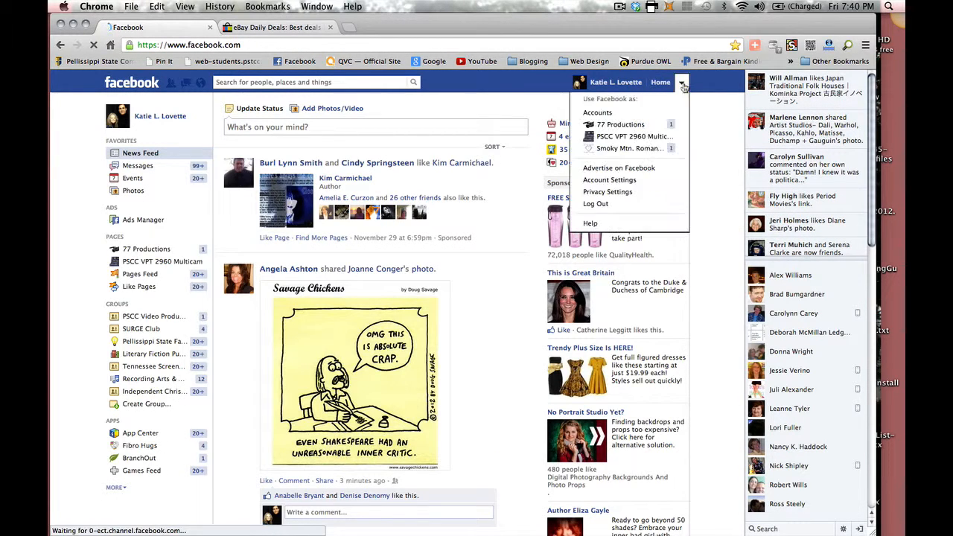
pyautogui.click(490, 98)
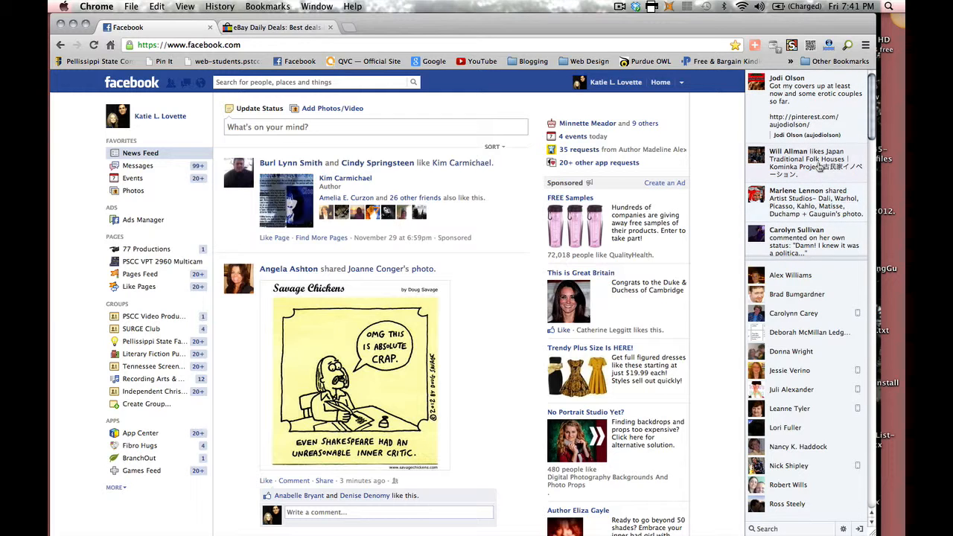
pyautogui.moveTo(821, 156)
pyautogui.scroll(-10, 871, 128)
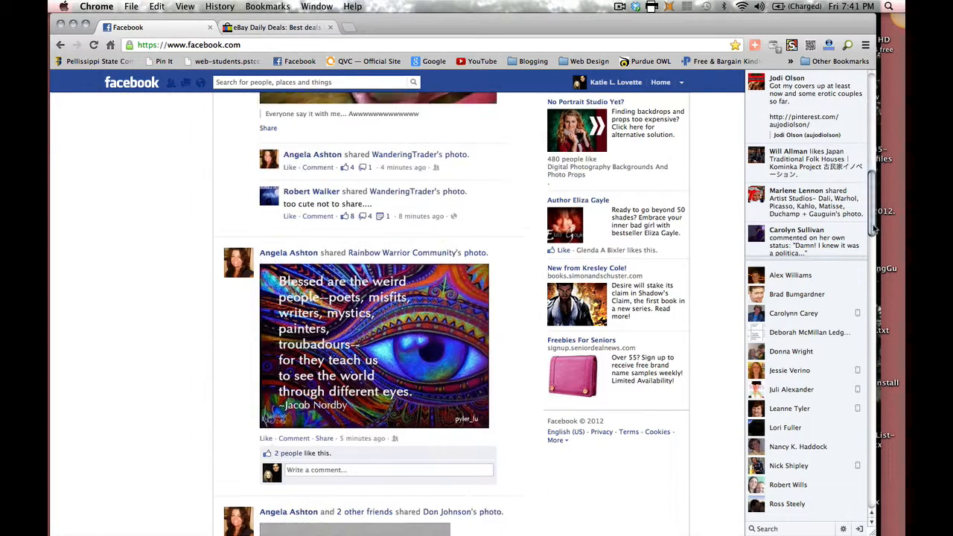
pyautogui.moveTo(872, 91)
pyautogui.mouseDown()
pyautogui.moveTo(862, 249)
pyautogui.moveTo(867, 84)
pyautogui.mouseUp()
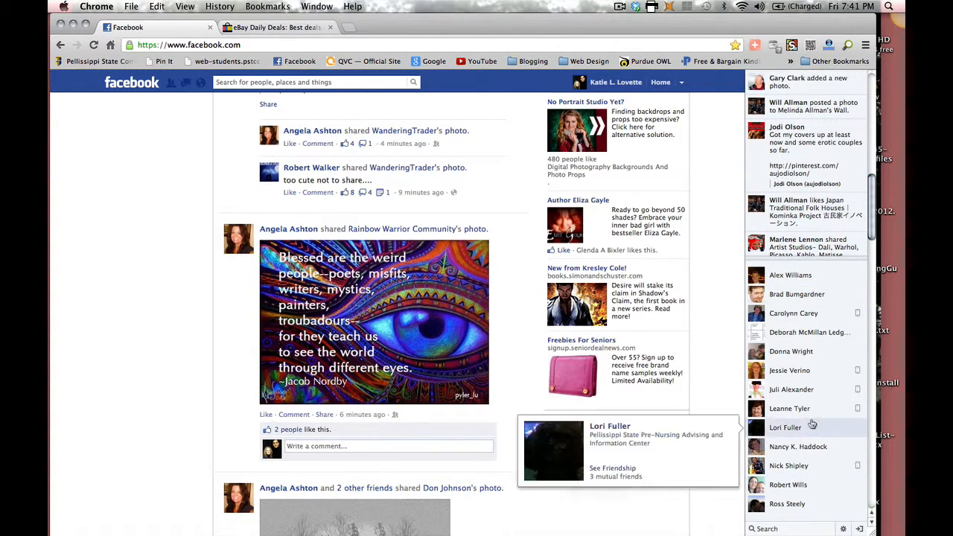
pyautogui.moveTo(815, 317)
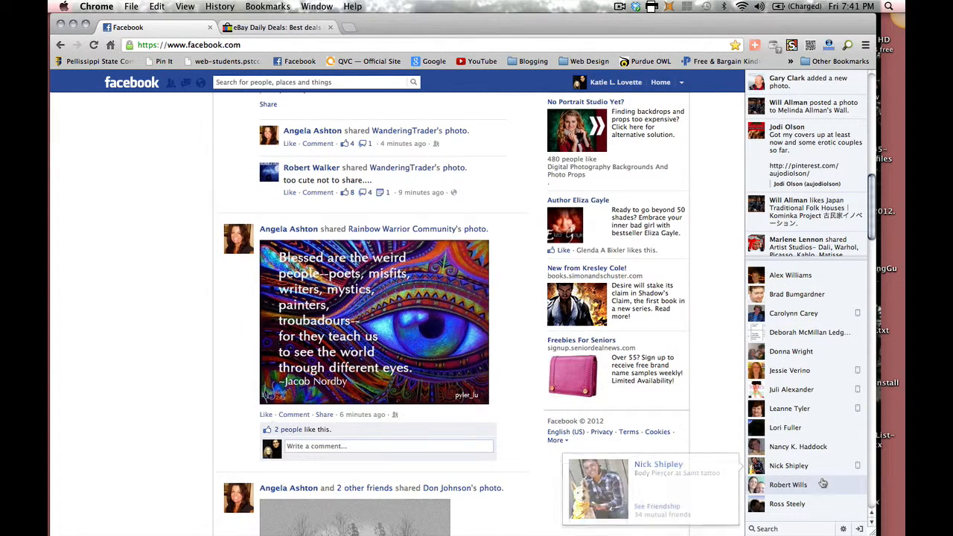
pyautogui.moveTo(823, 484)
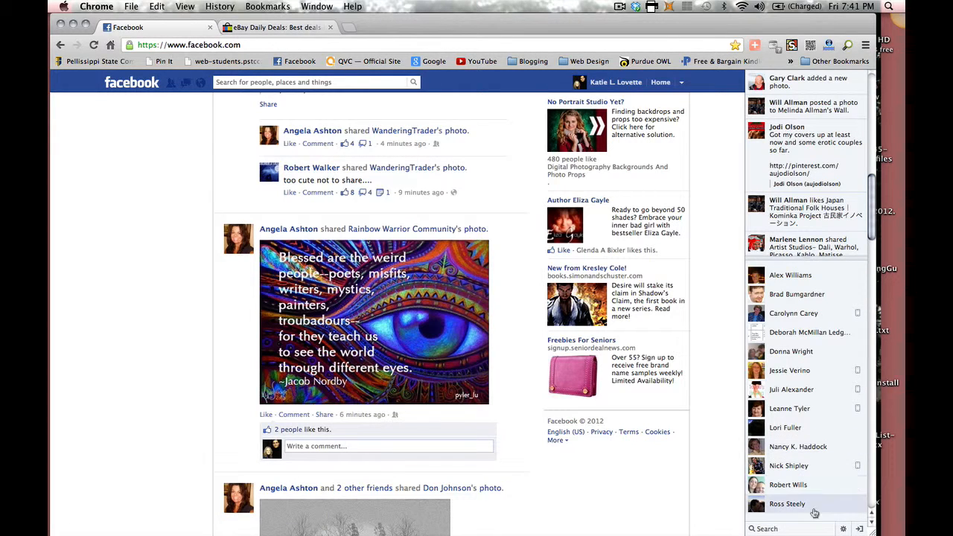
pyautogui.moveTo(875, 245); pyautogui.dragTo(870, 394)
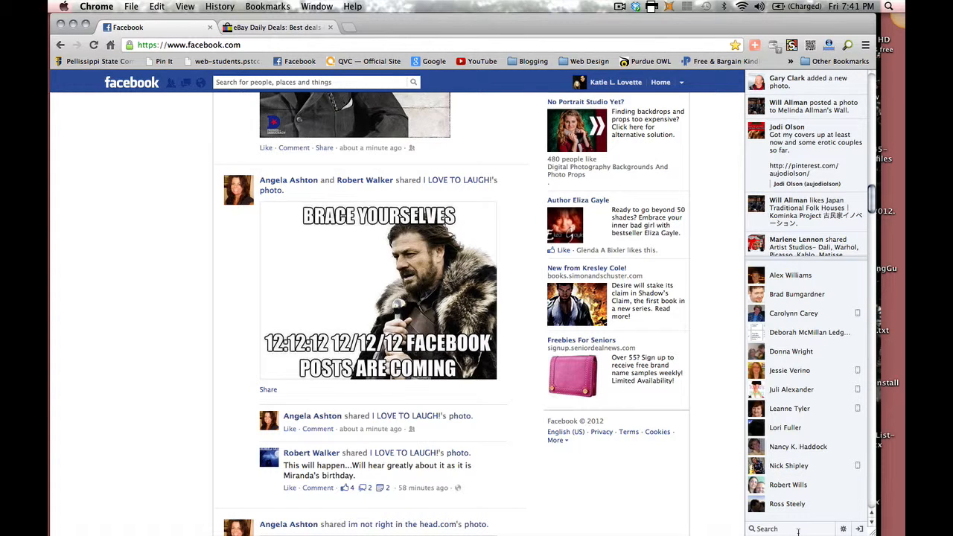
pyautogui.scroll(15, 655, 421)
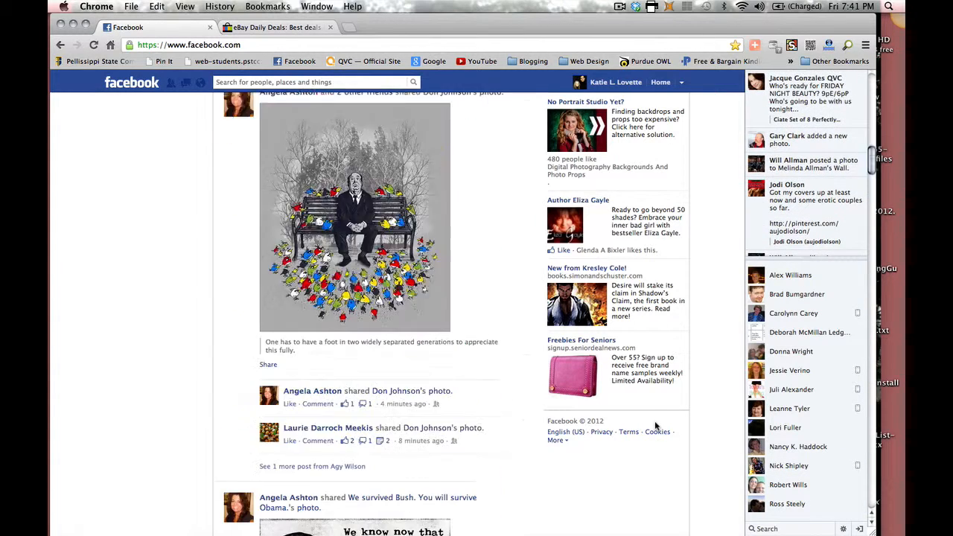
pyautogui.scroll(10, 655, 426)
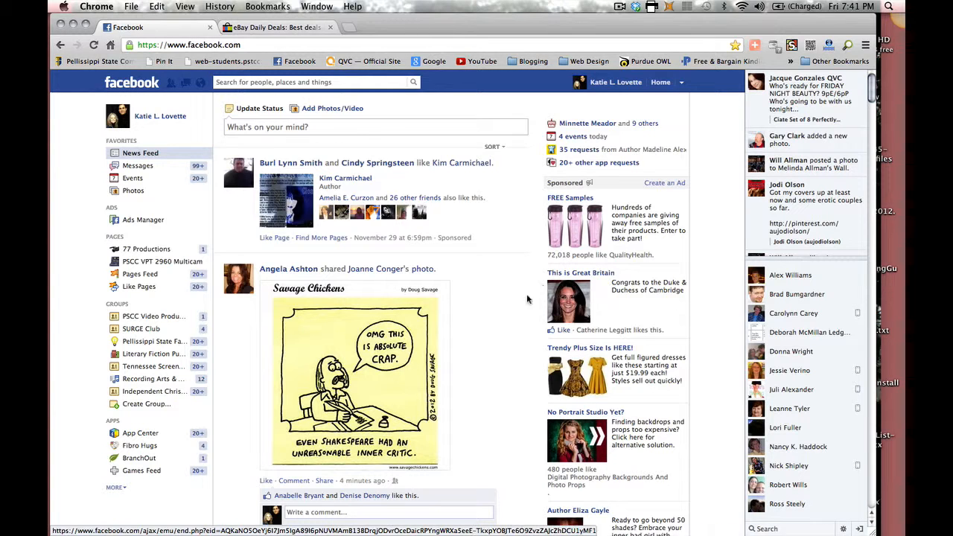
pyautogui.moveTo(61, 488)
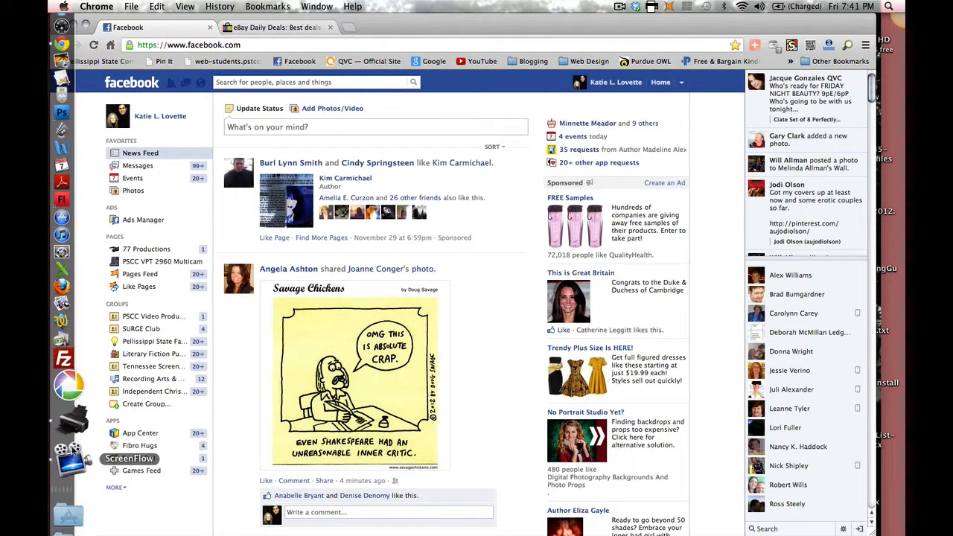
pyautogui.rightClick(65, 447)
pyautogui.click(138, 419)
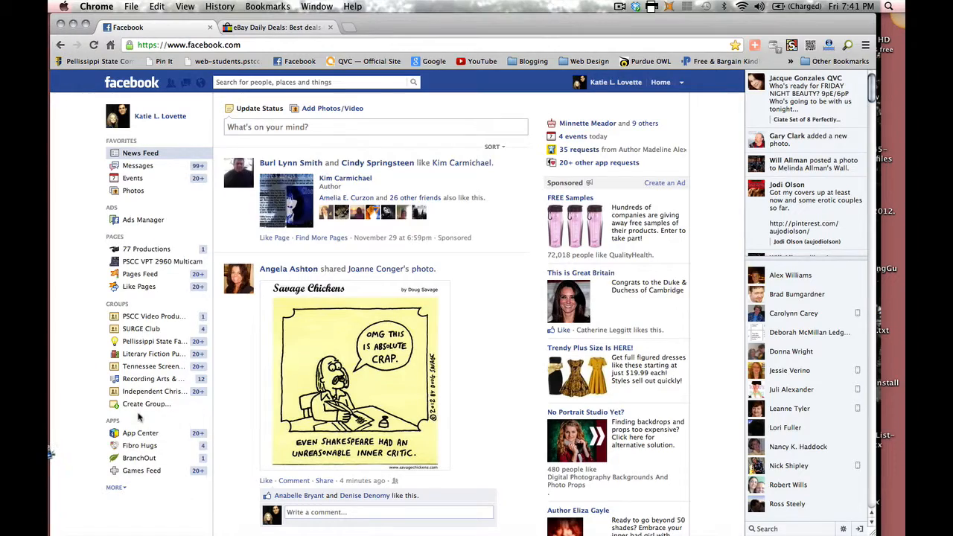